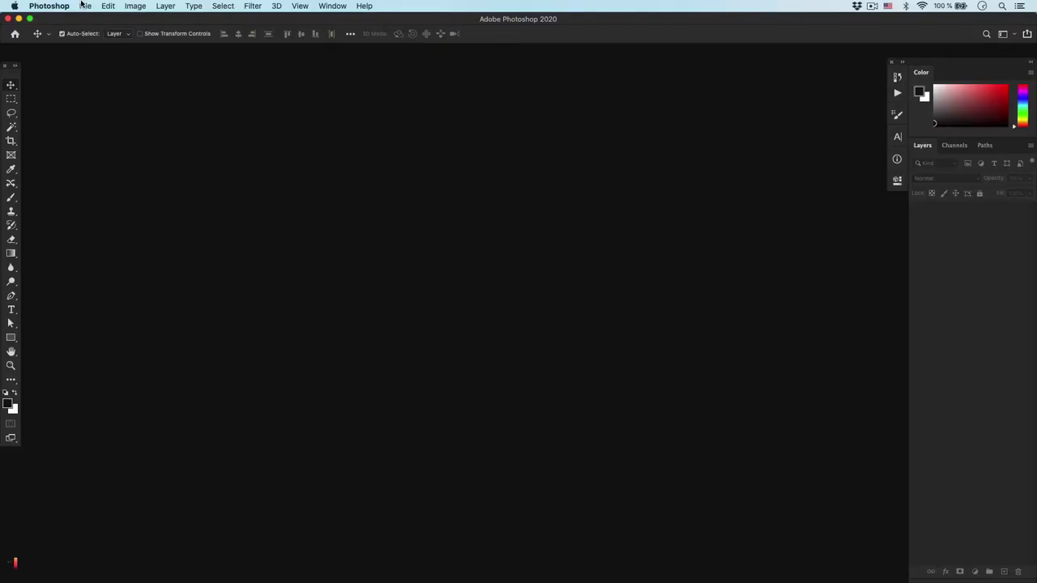
Step: Open Img1.psd from recent files, show the Matrix Swiper Plugin panel, and zoom to 100%
click(85, 6)
click(275, 60)
click(332, 5)
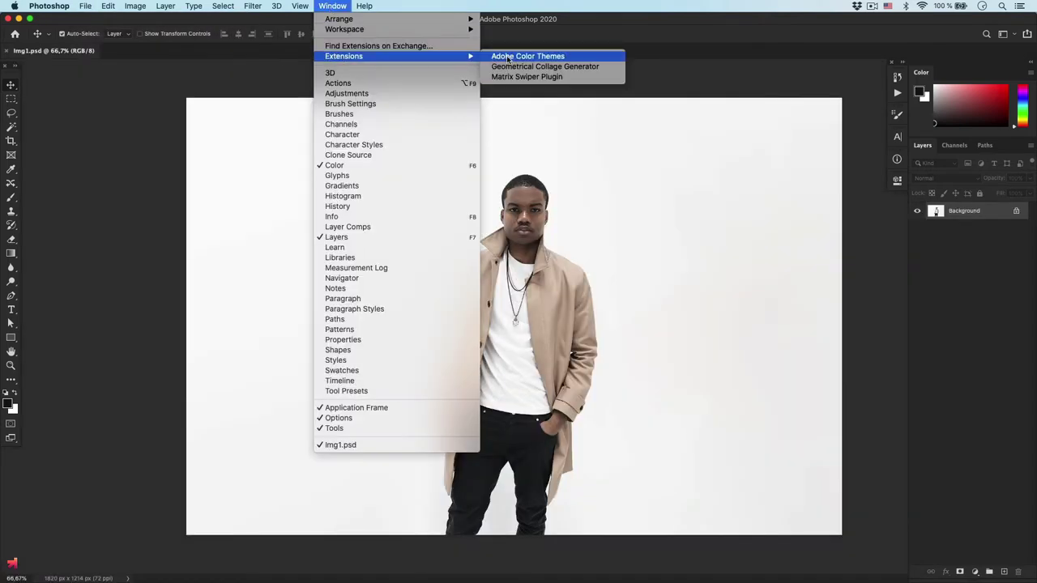
click(527, 76)
key(super+1)
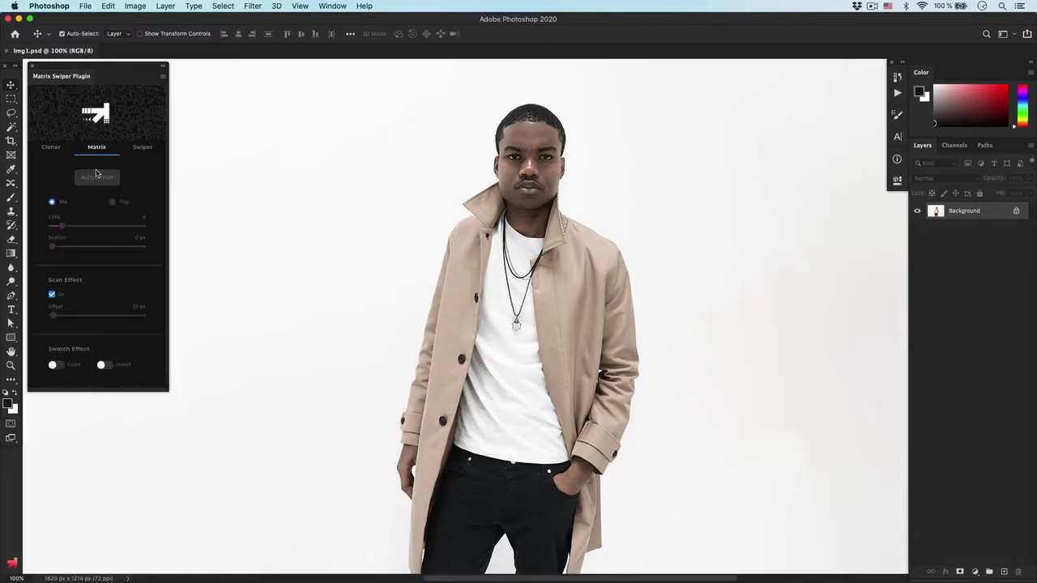
Step: Enable Auto render and render glitch grids from marquees around the face, hiding the first
click(97, 178)
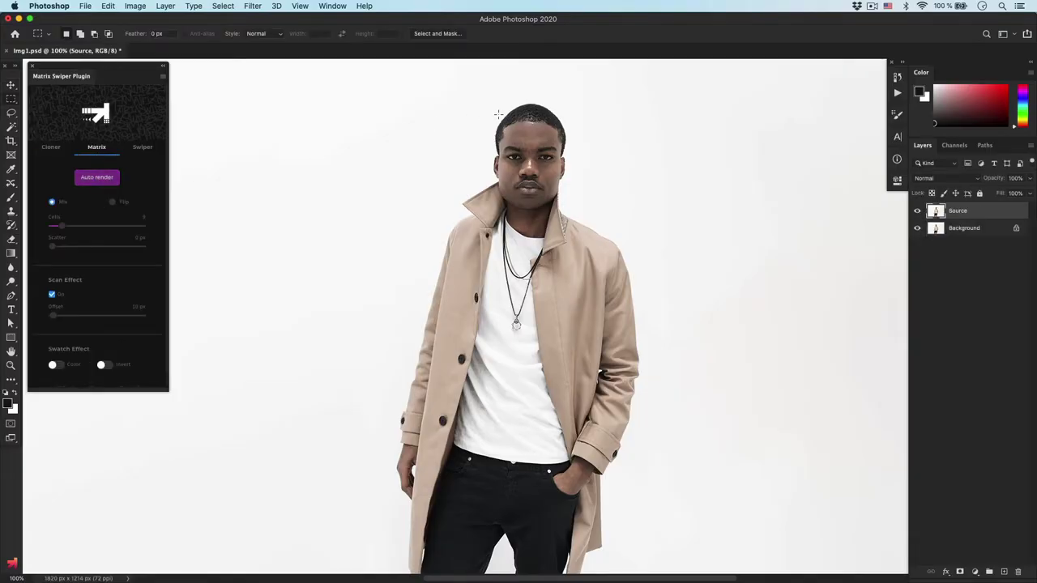
drag(489, 97, 559, 199)
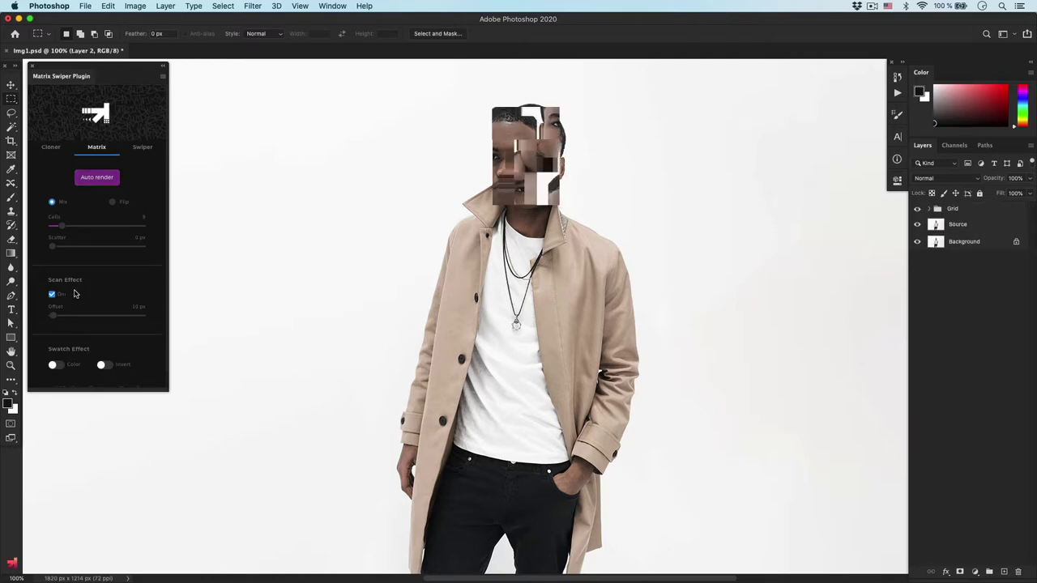
click(917, 209)
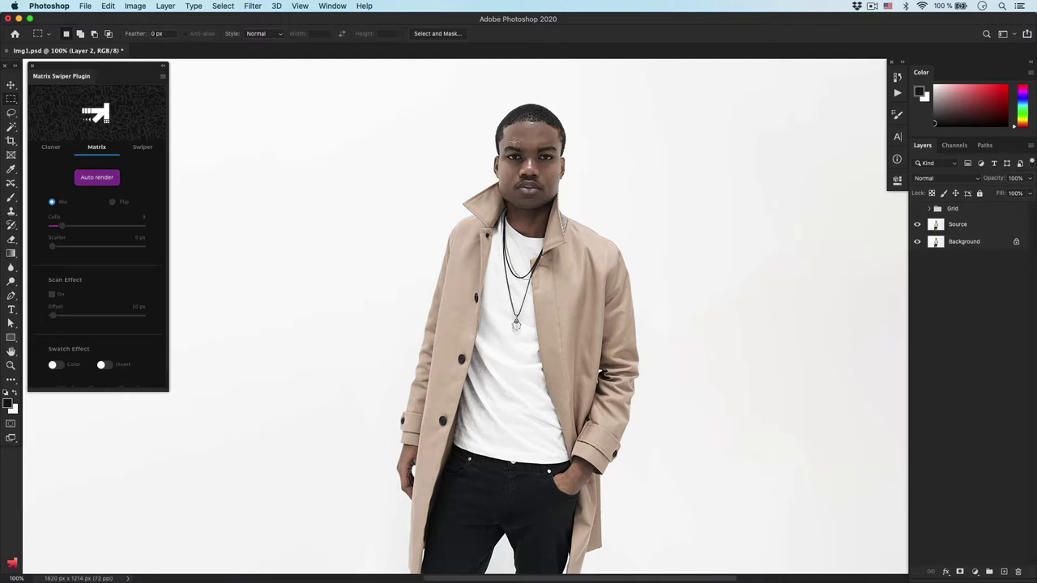
drag(496, 124, 559, 202)
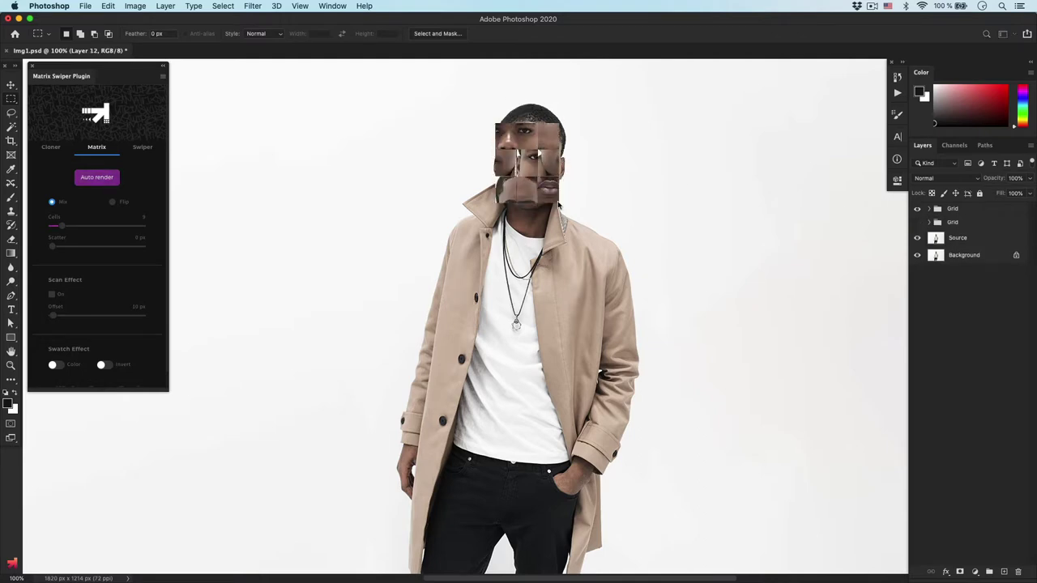
Step: Switch Mix to Flip and render flipped face tiles with Scatter raised up to 100 px
click(114, 202)
drag(489, 124, 559, 199)
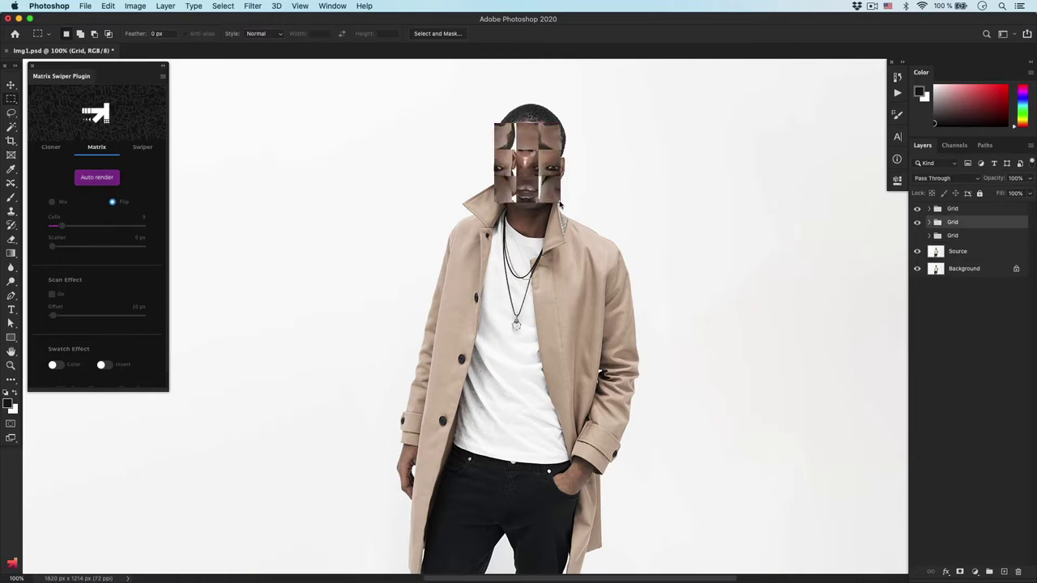
drag(53, 247, 100, 247)
drag(492, 123, 560, 207)
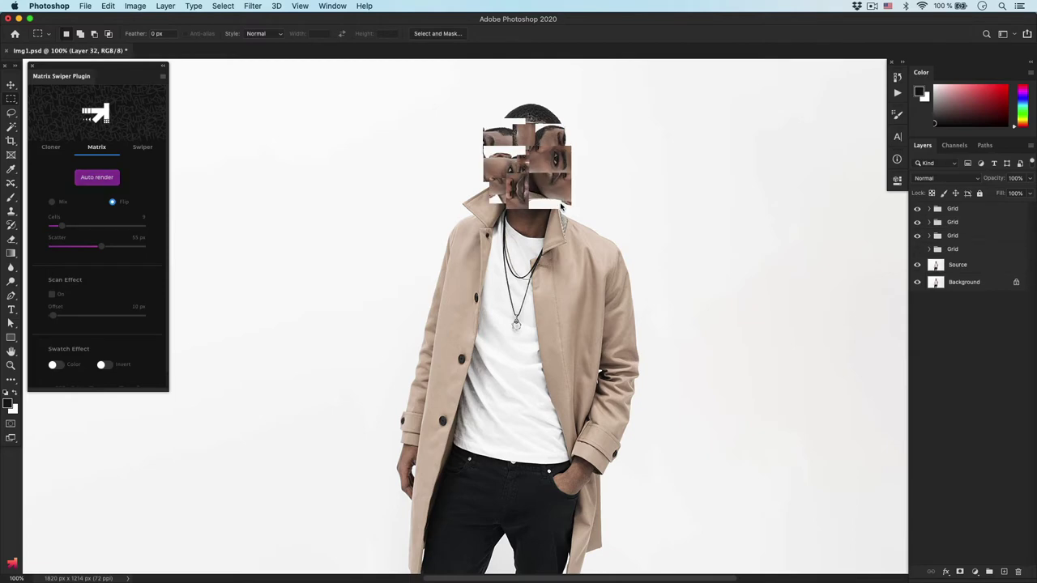
drag(104, 249, 143, 247)
drag(488, 116, 558, 208)
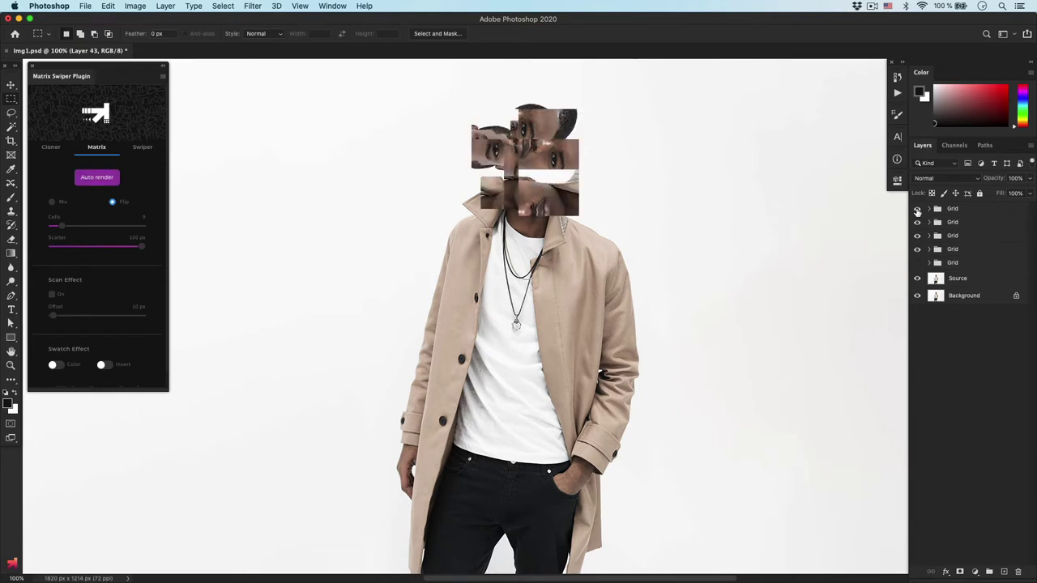
Step: Hide earlier grids, set Scatter 0 and Cells 25, and render a red swatch grid over the head
drag(917, 235, 917, 248)
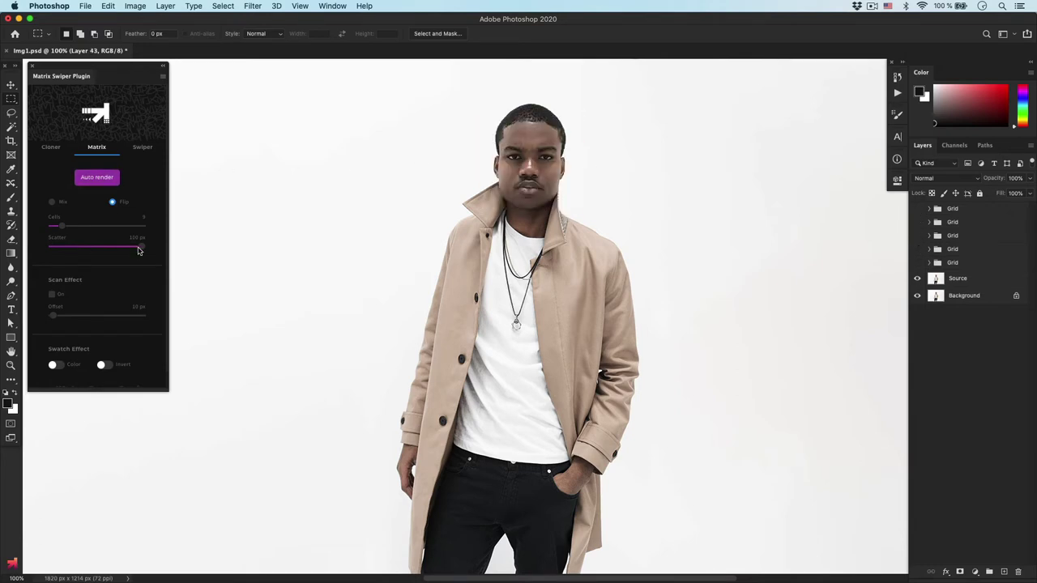
mouse_move(96, 247)
mouse_down()
mouse_move(50, 252)
mouse_move(84, 229)
mouse_up()
drag(490, 104, 569, 204)
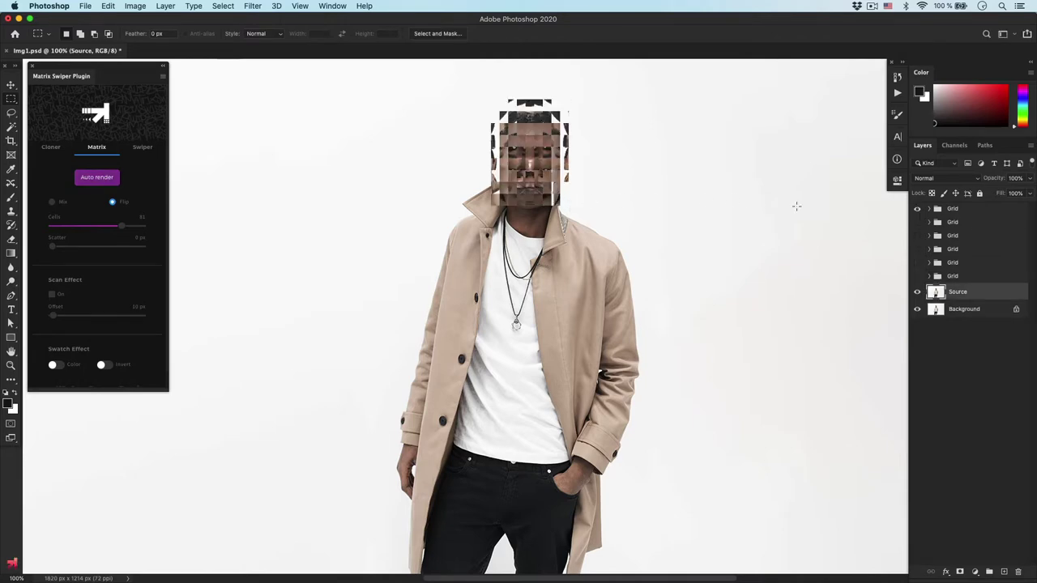
click(916, 209)
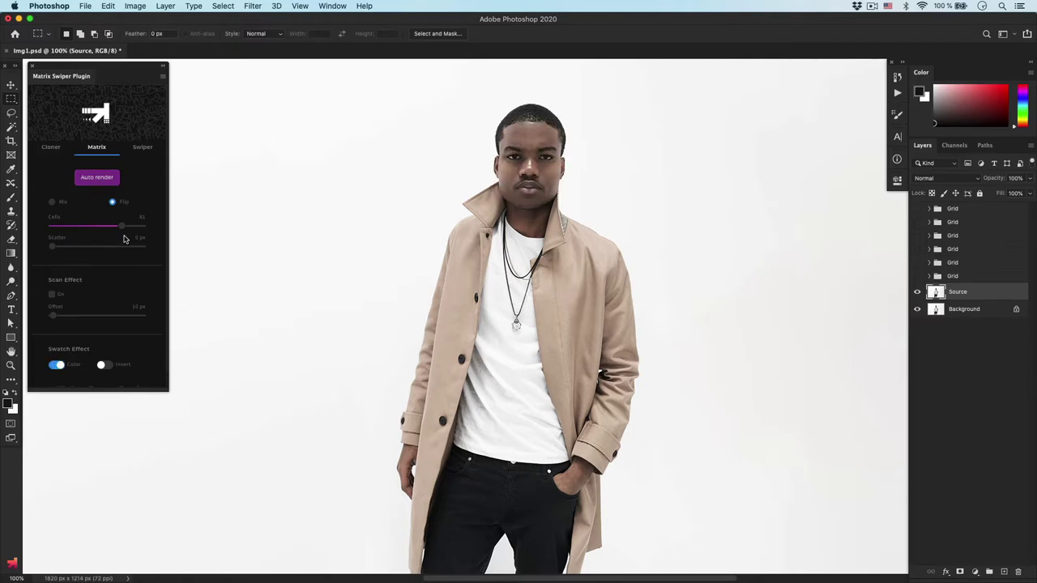
drag(121, 226, 85, 227)
drag(492, 136, 563, 205)
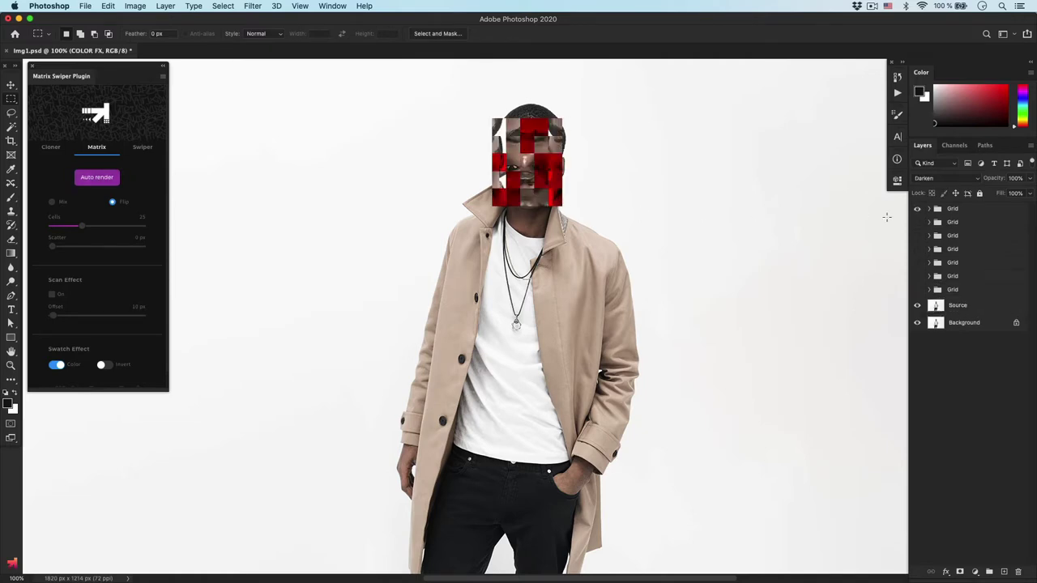
Step: Recolour the COLOR FX fill with a sampled brown tone and set its blending to Normal
click(929, 209)
double_click(944, 224)
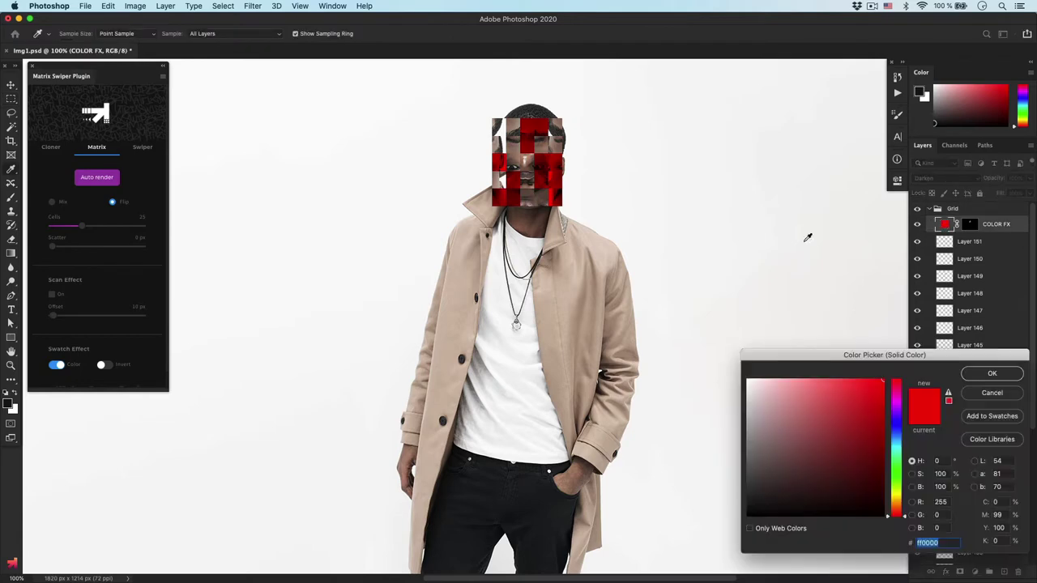
click(572, 286)
click(542, 496)
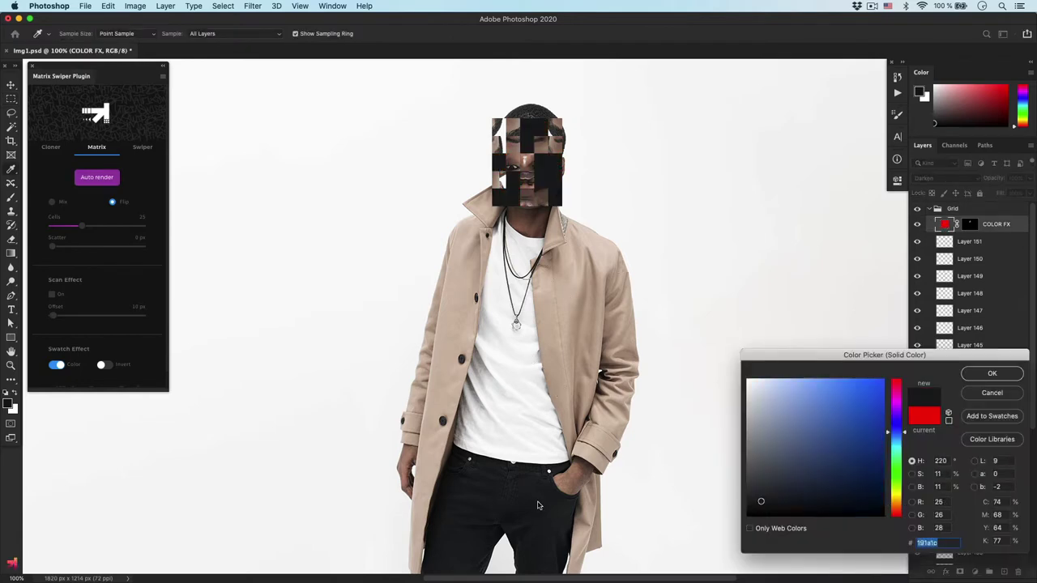
click(475, 414)
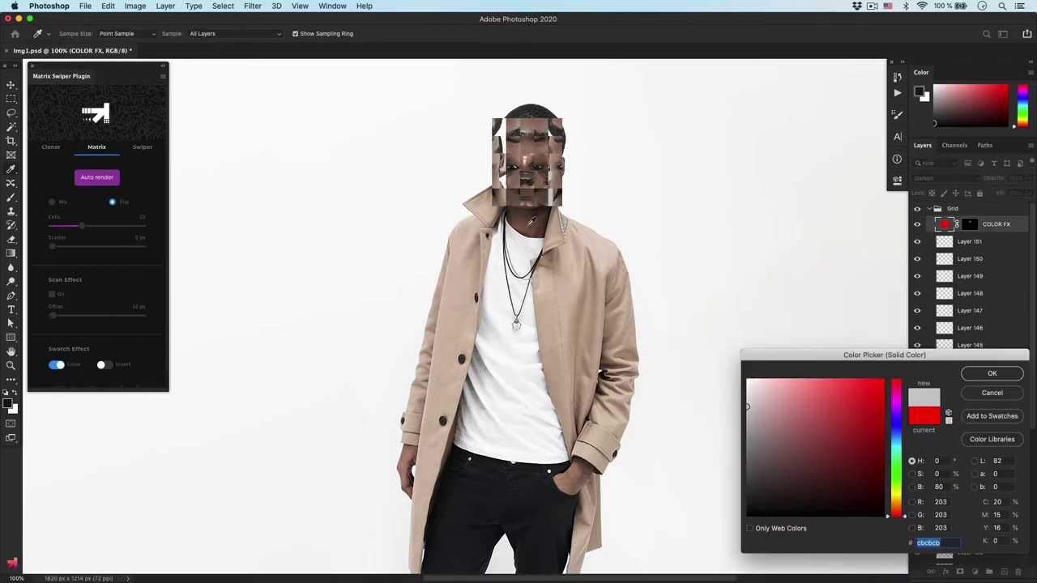
click(538, 226)
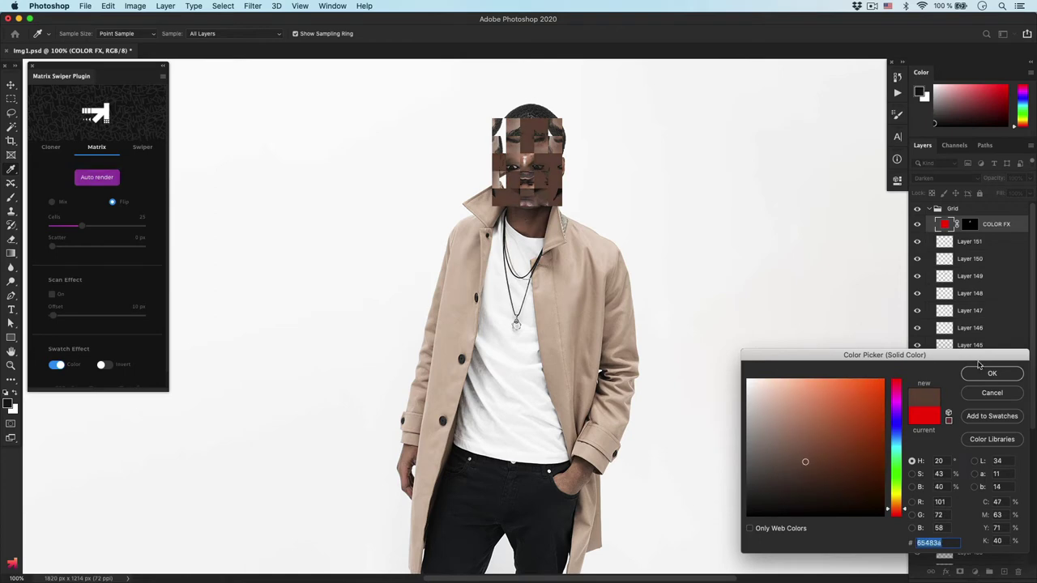
click(980, 371)
click(944, 177)
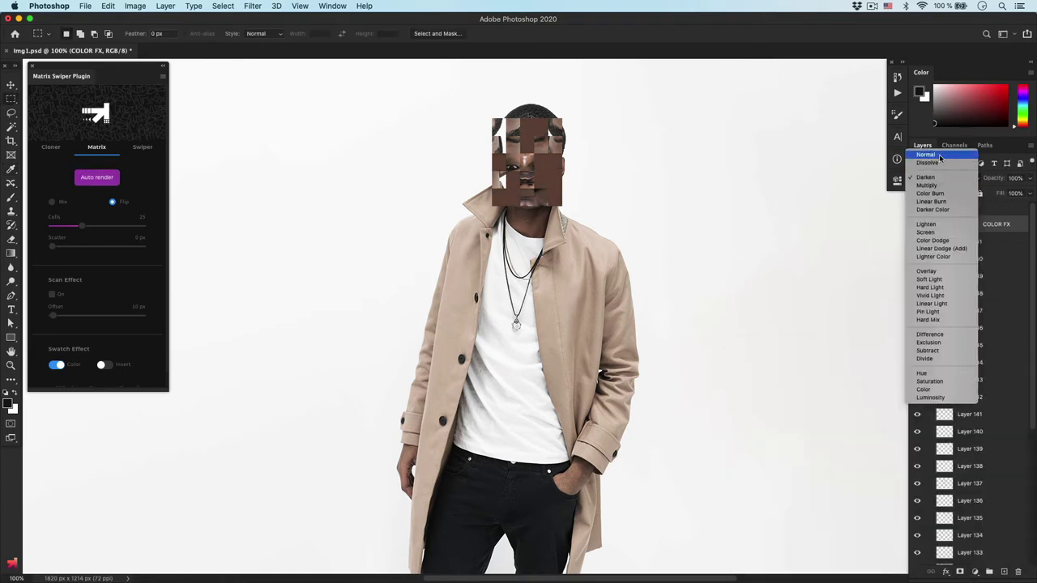
click(939, 154)
Step: Resample the COLOR FX colour to the near-white background, then hide that Grid group
double_click(941, 222)
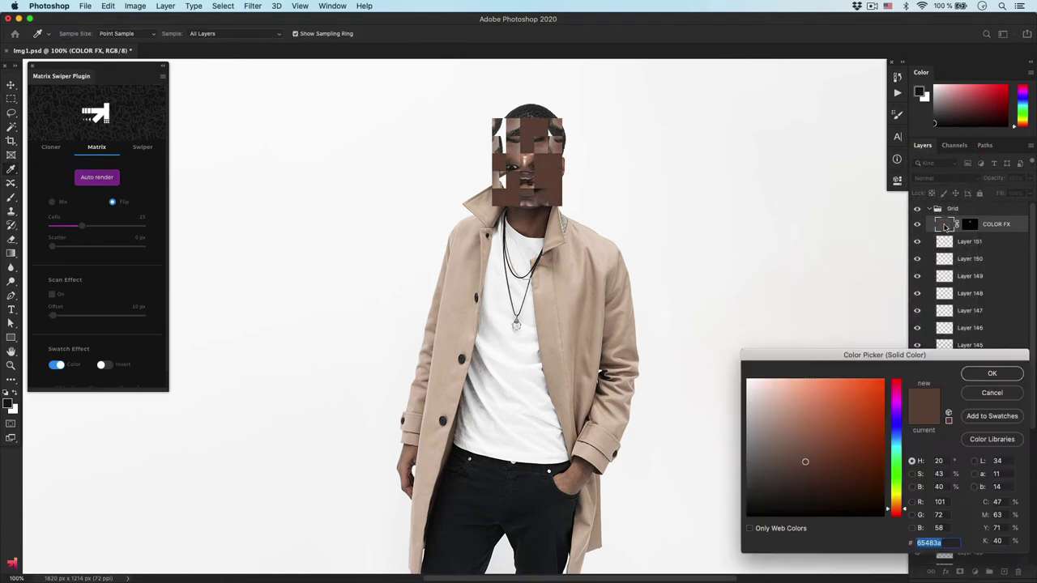
click(494, 293)
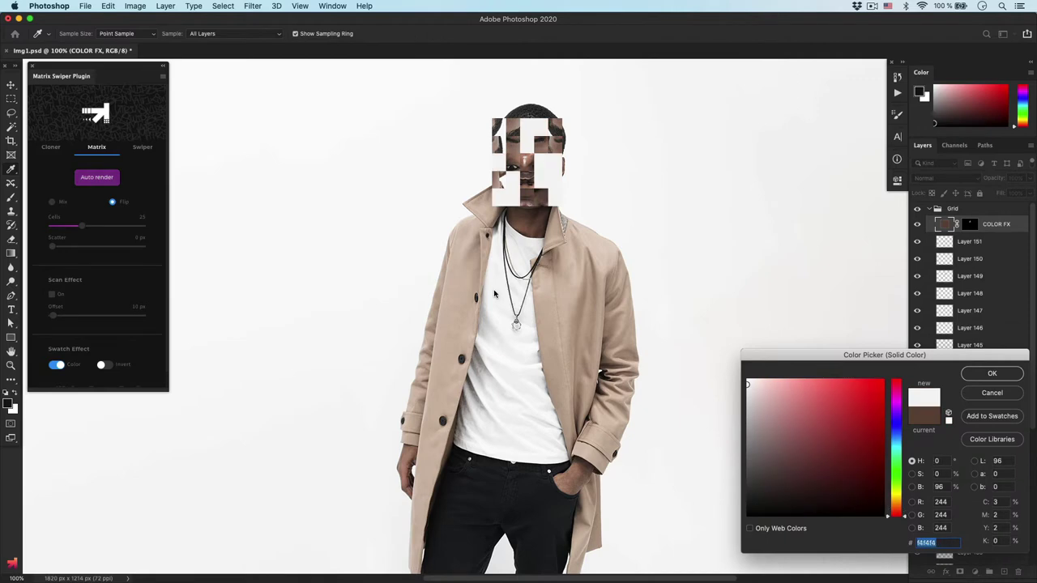
click(971, 376)
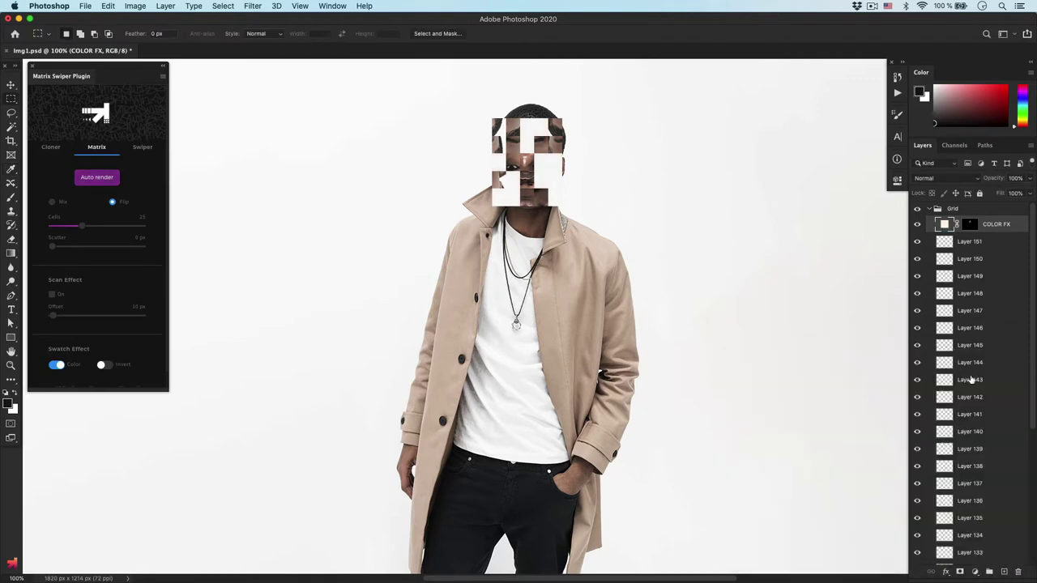
click(937, 209)
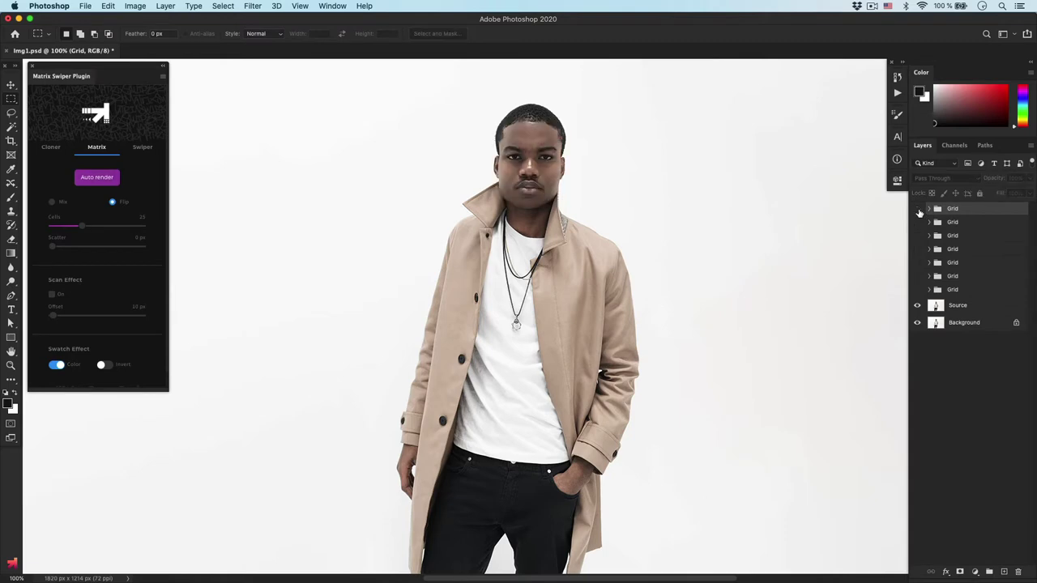
Step: Swap the swatch effect for Scan Effect and render head grids with 113 px offset and fewer cells
click(56, 364)
click(51, 295)
drag(572, 230, 559, 267)
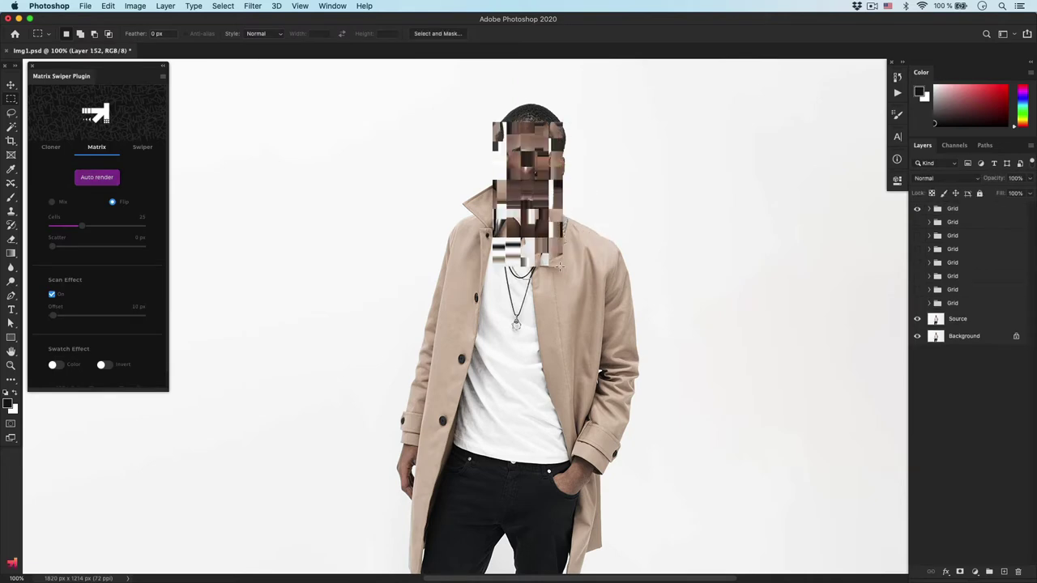
drag(53, 315, 63, 320)
drag(80, 229, 61, 227)
mouse_move(486, 112)
mouse_down()
mouse_move(577, 208)
mouse_move(565, 209)
mouse_up()
Step: Add more streaked glitch blocks over the face with higher scatter, then hide all Grid groups
drag(557, 120, 496, 203)
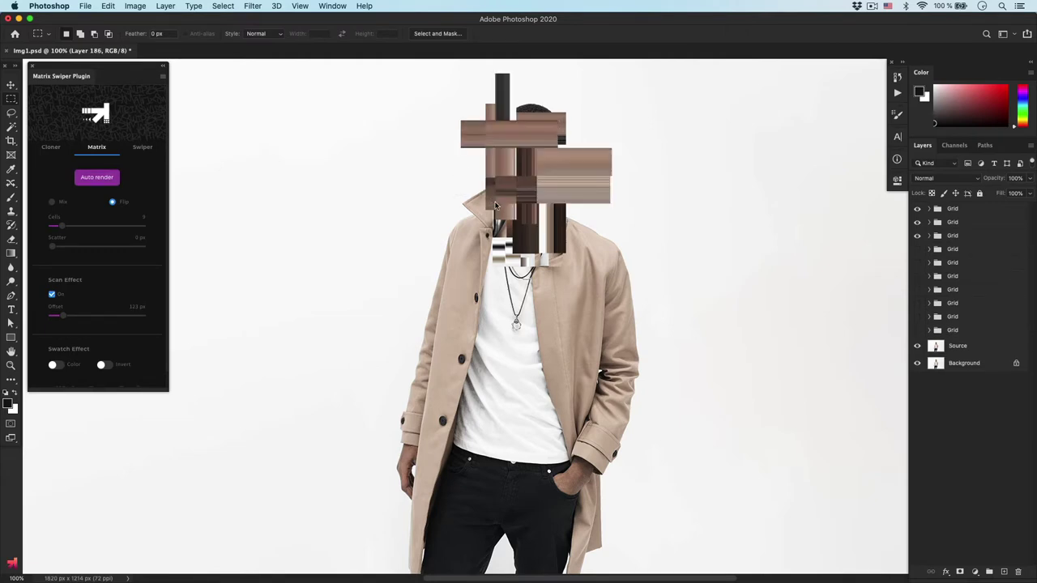
drag(503, 151, 517, 129)
drag(530, 172, 543, 193)
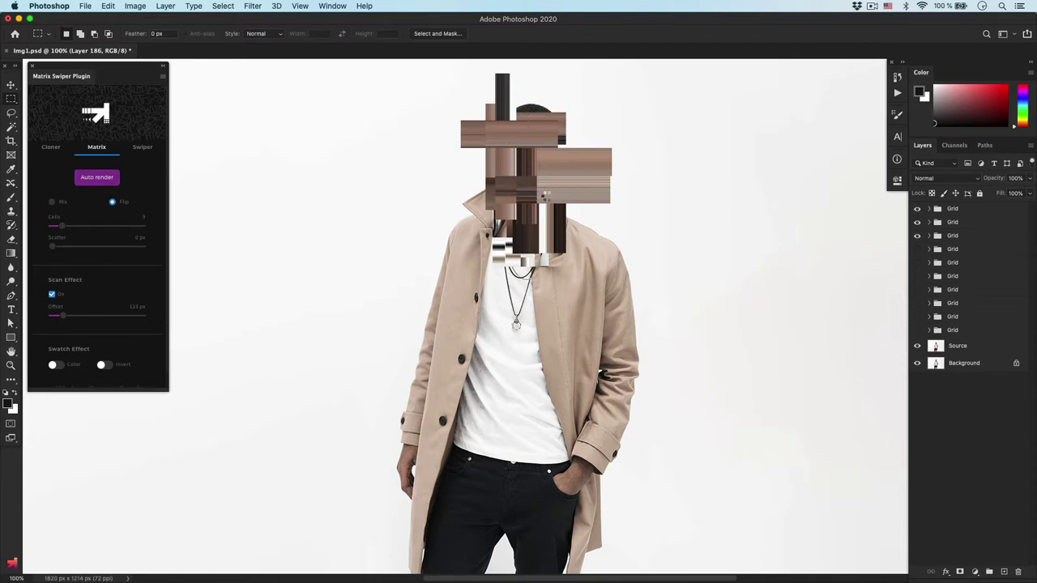
click(546, 196)
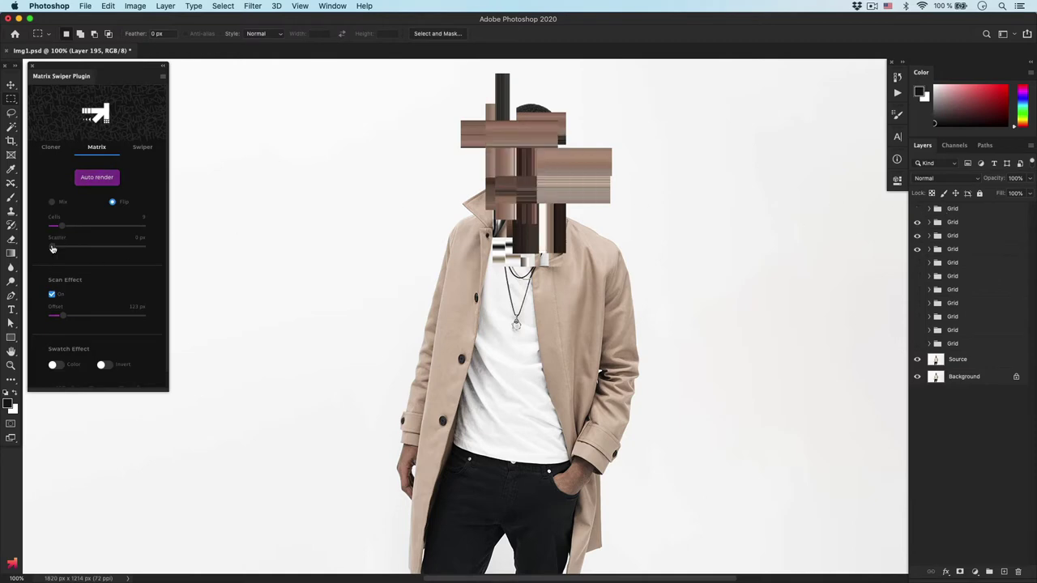
drag(53, 248, 92, 247)
mouse_move(502, 132)
mouse_down()
mouse_move(557, 179)
mouse_move(554, 199)
mouse_up()
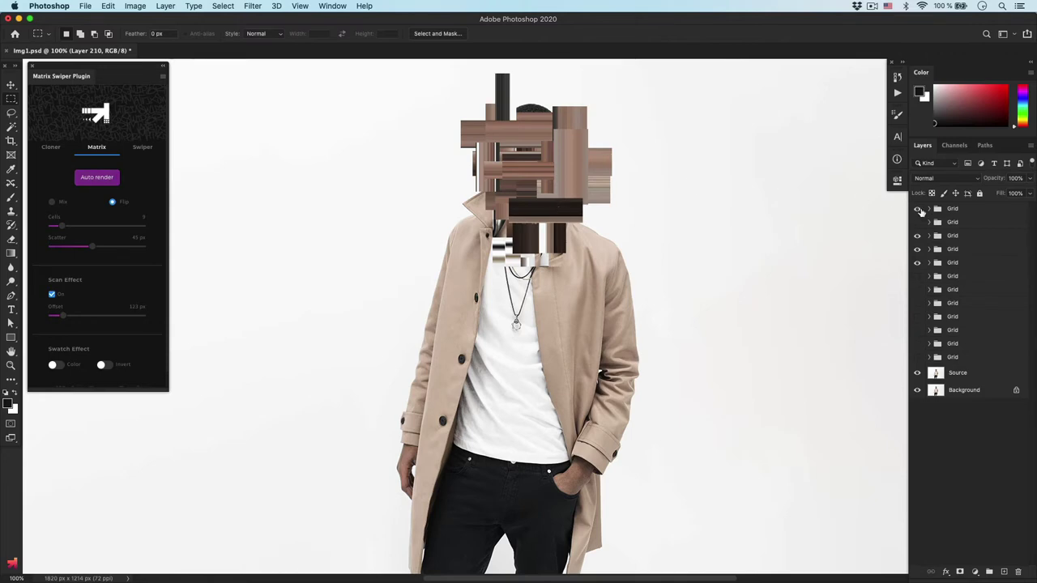
drag(918, 209, 920, 265)
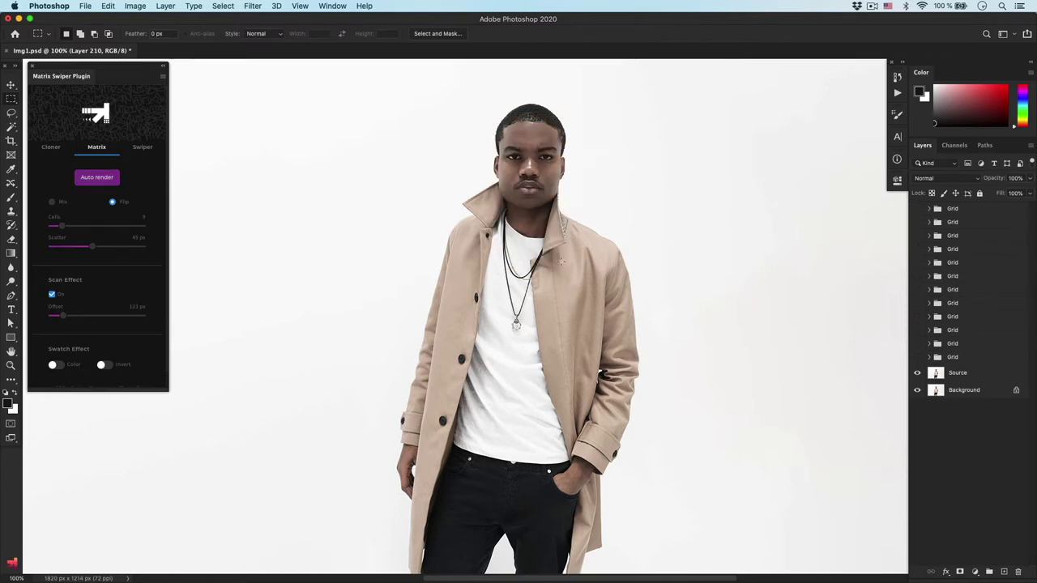
Step: Render Matrix tile grids over the coat, with and without scan, at 4 and 16 cells, hiding each
drag(419, 232, 649, 479)
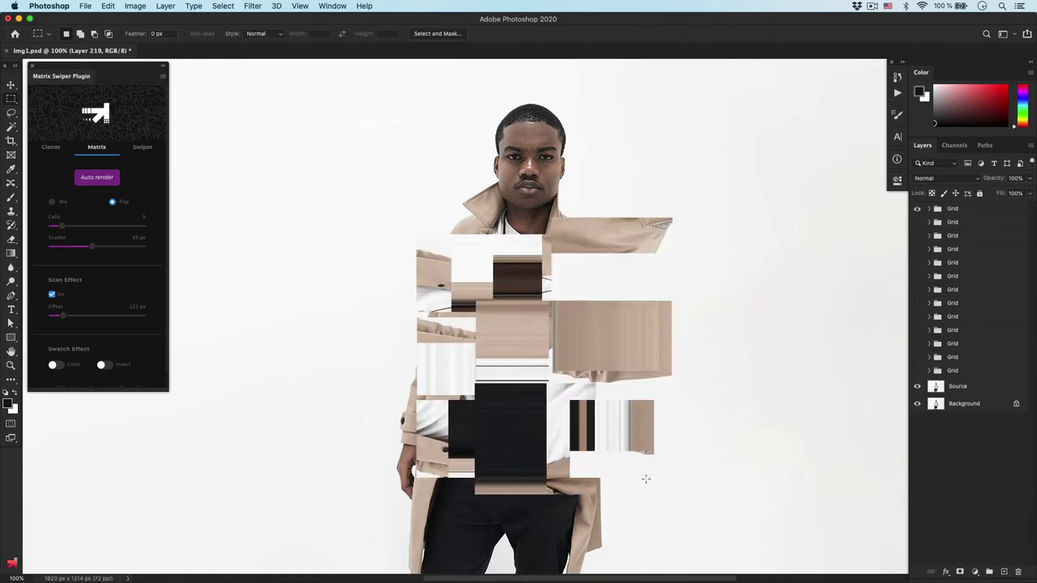
click(53, 295)
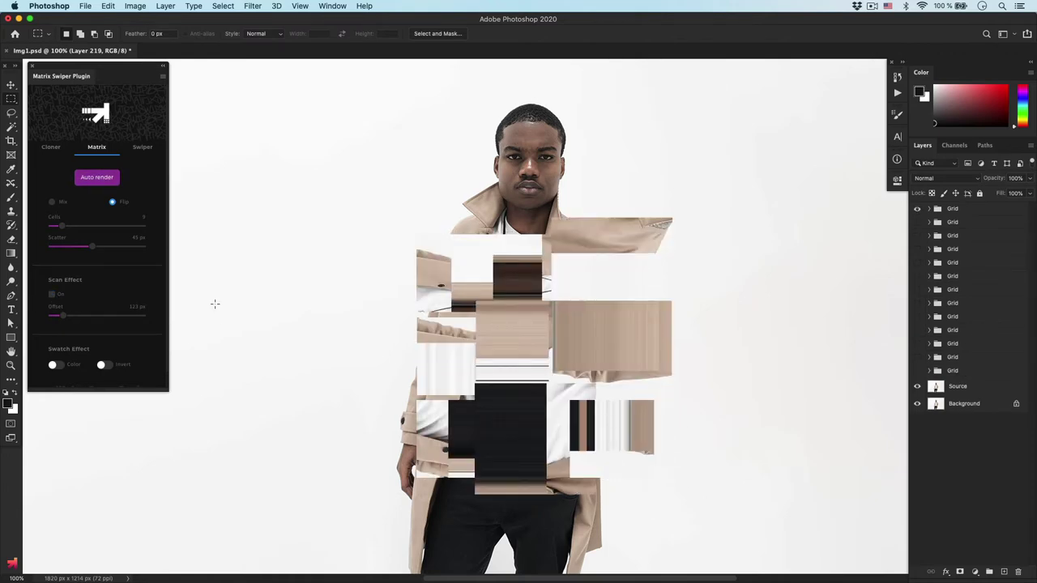
drag(664, 240, 405, 481)
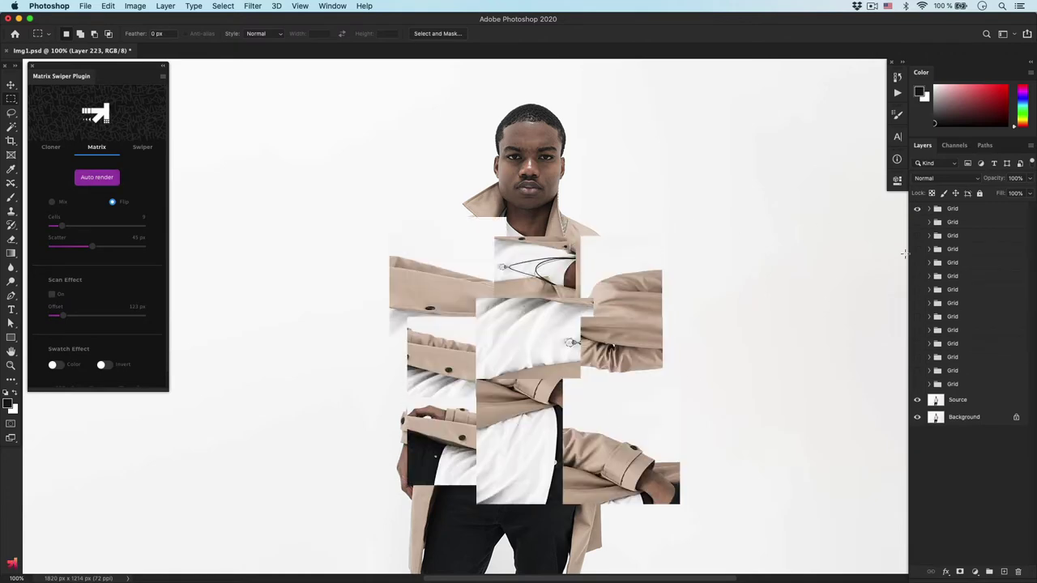
click(918, 209)
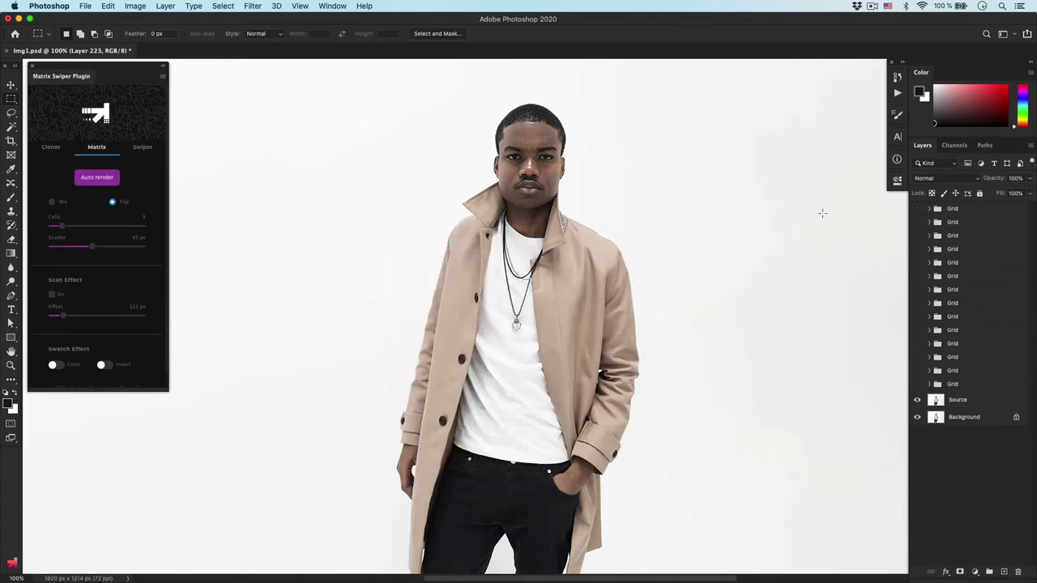
mouse_move(94, 249)
mouse_down()
mouse_move(41, 252)
mouse_move(52, 226)
mouse_up()
drag(408, 226, 630, 450)
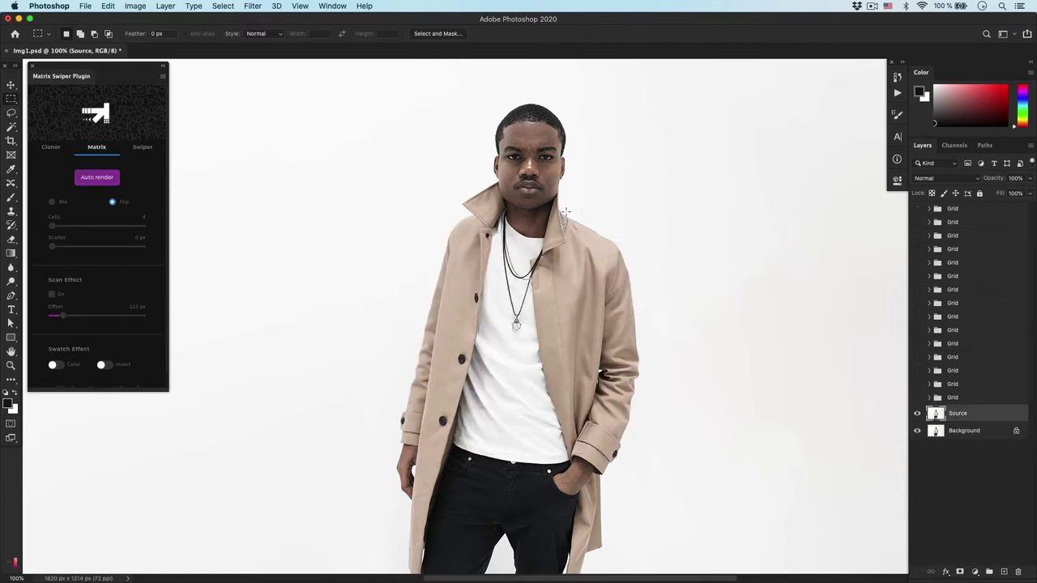
drag(60, 229, 71, 227)
drag(397, 220, 651, 467)
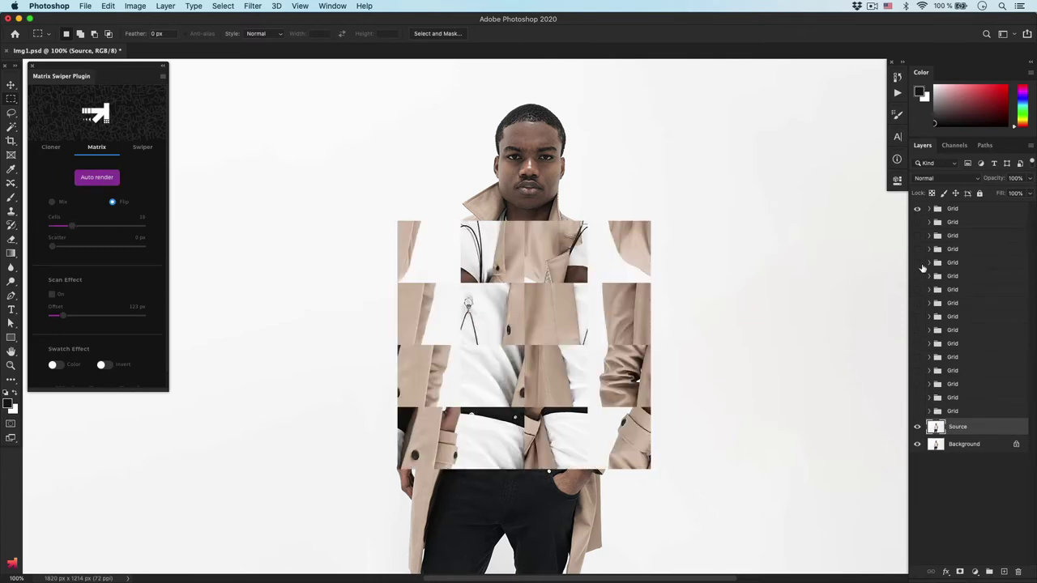
click(917, 208)
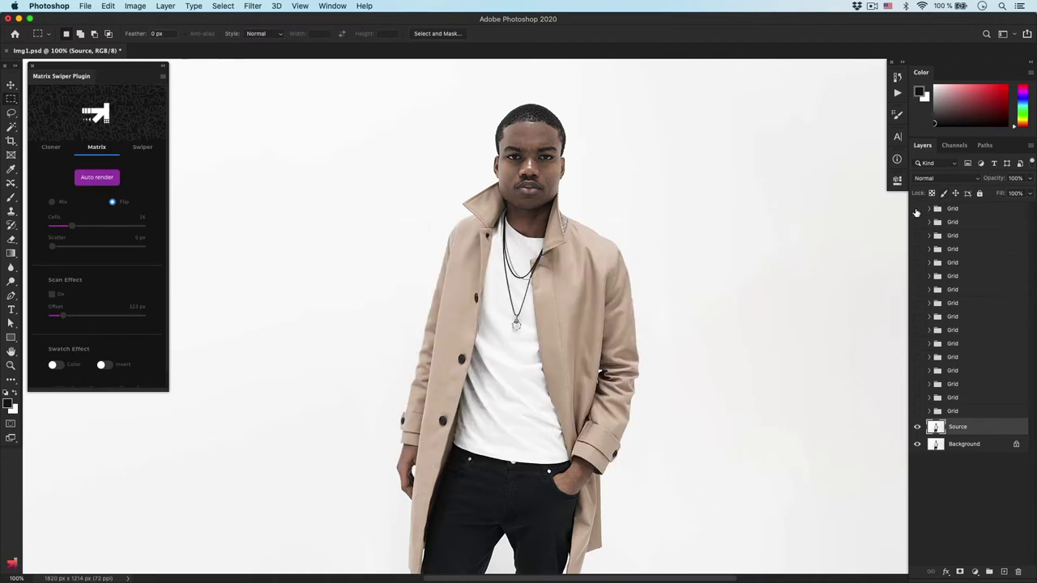
Step: Switch to Mix mode with 9 cells and Scan Effect on at 324 px offset
click(52, 201)
drag(72, 226, 61, 226)
click(54, 296)
drag(62, 315, 79, 315)
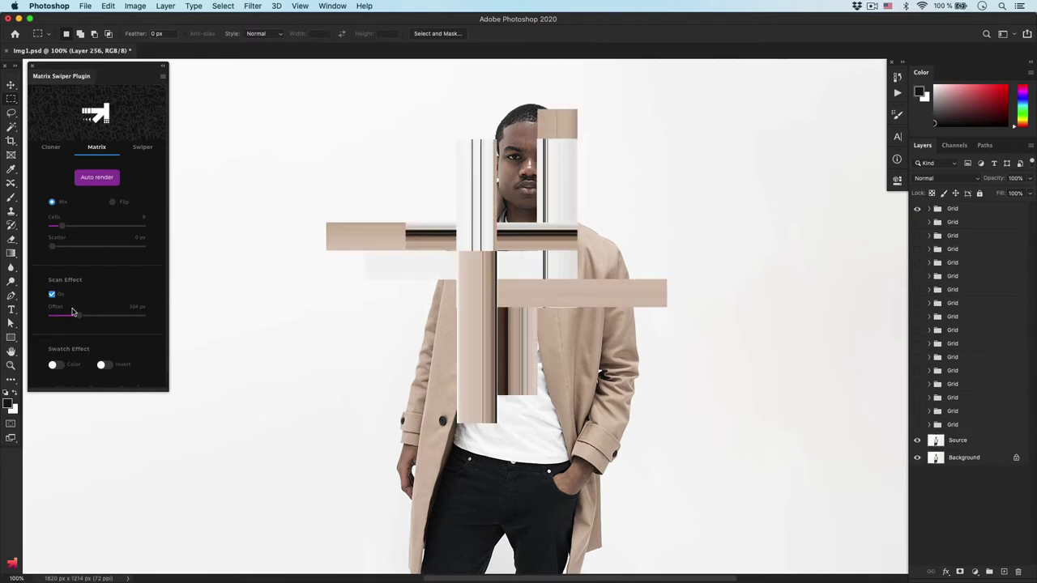
Step: Raise the scan offset to 515 px and hide the resulting wider stripe render
drag(79, 319, 98, 316)
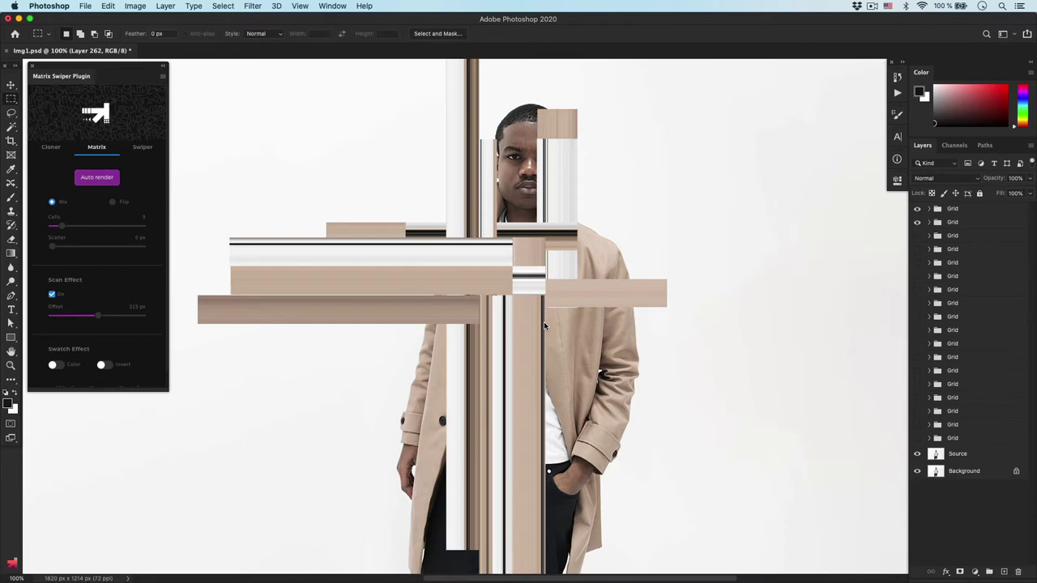
click(916, 209)
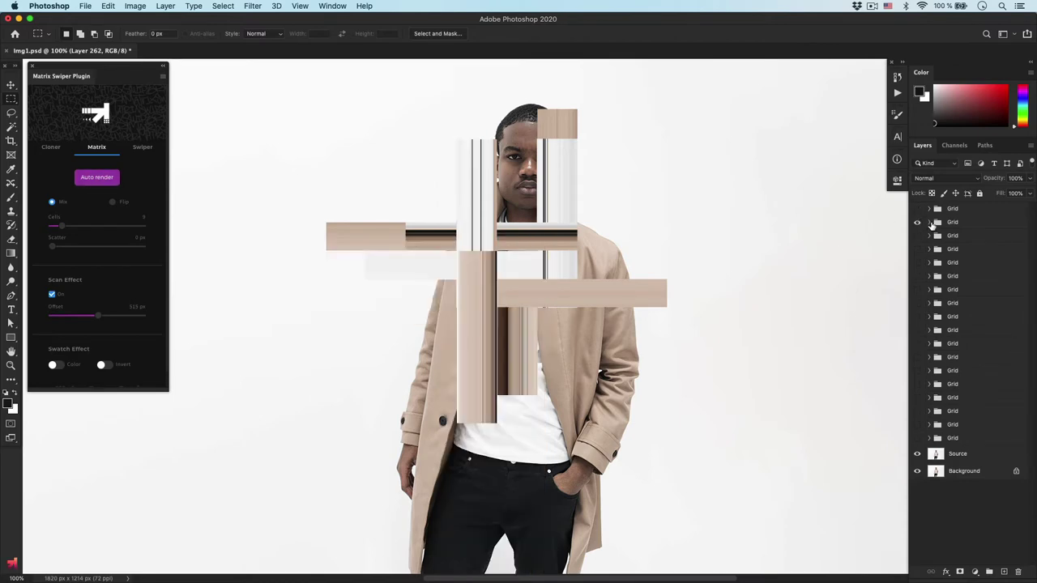
Step: Move the stripe Grid group down and to the right over the chest
click(940, 222)
key(ctrl+t)
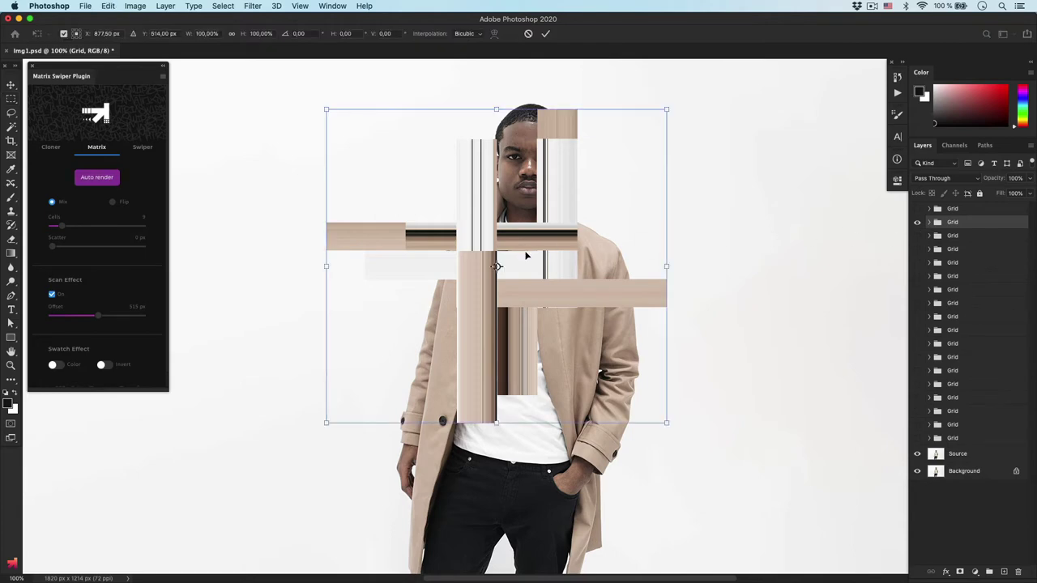
drag(502, 228, 579, 303)
drag(536, 318, 530, 322)
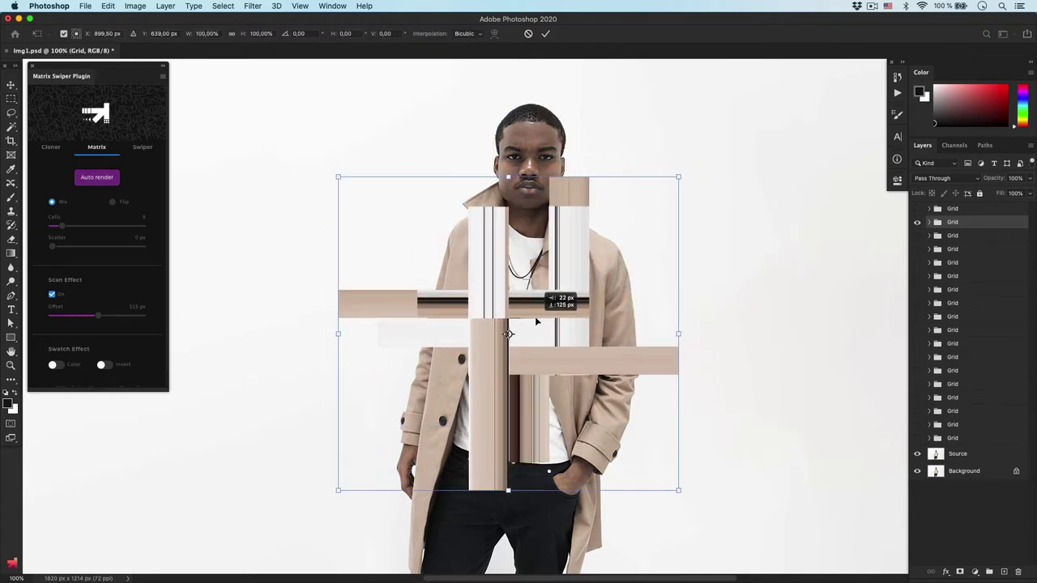
key(Return)
Step: Locate the Layer 257 strip inside the group and shorten it from its left end
click(928, 224)
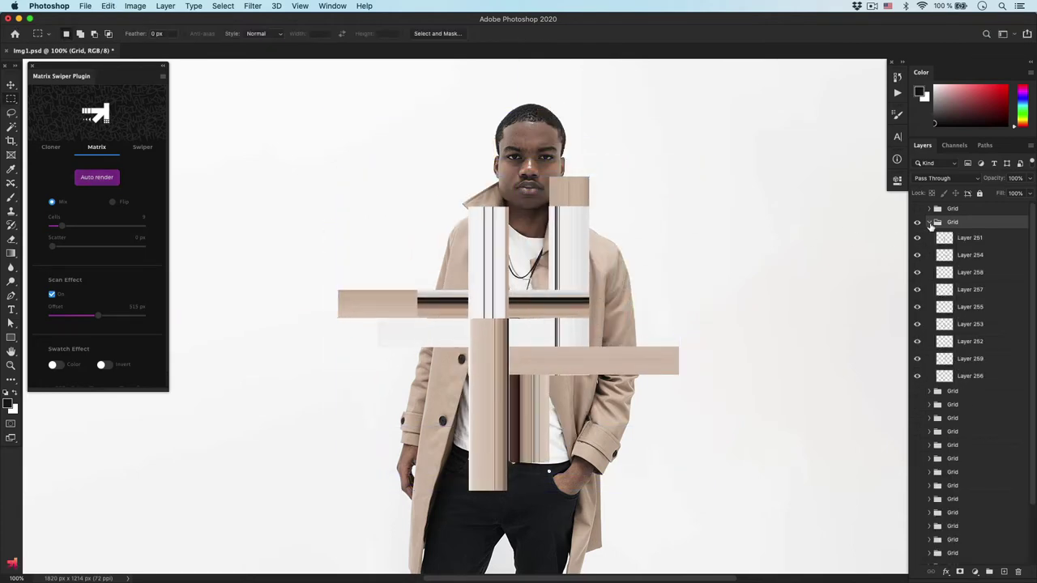
click(967, 240)
click(917, 237)
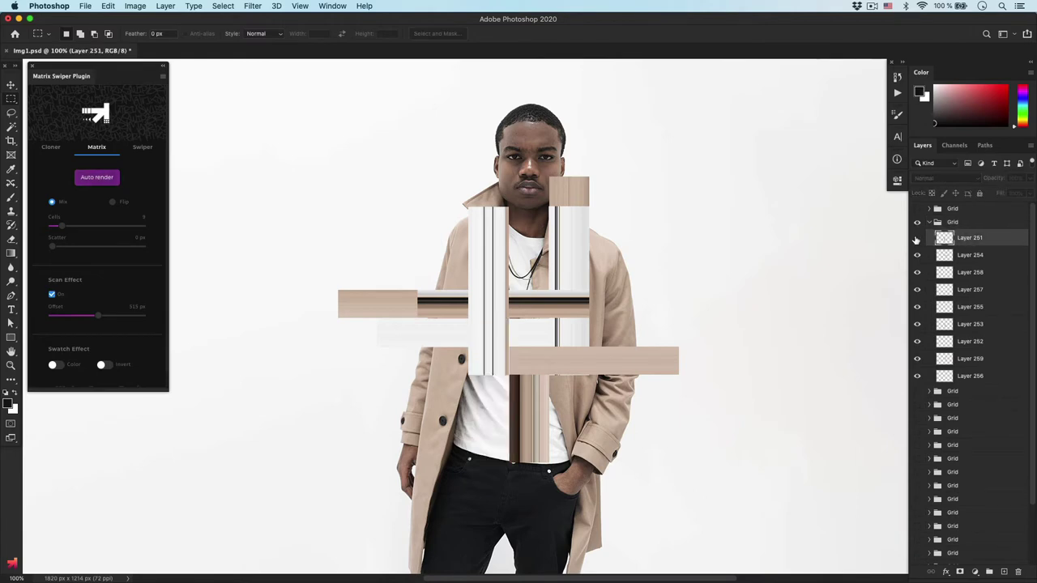
click(917, 273)
click(916, 273)
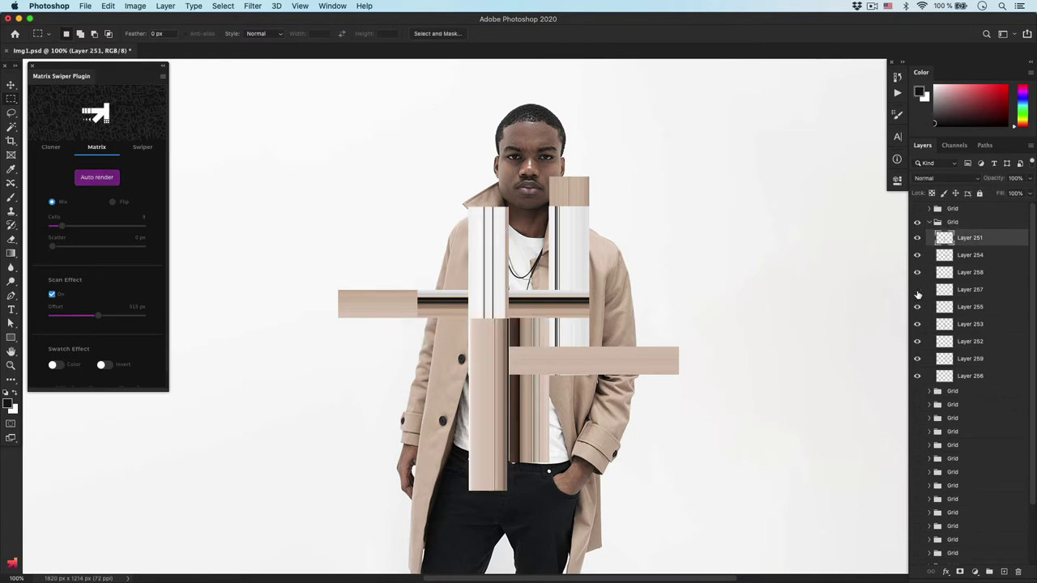
click(917, 289)
click(974, 290)
key(ctrl+t)
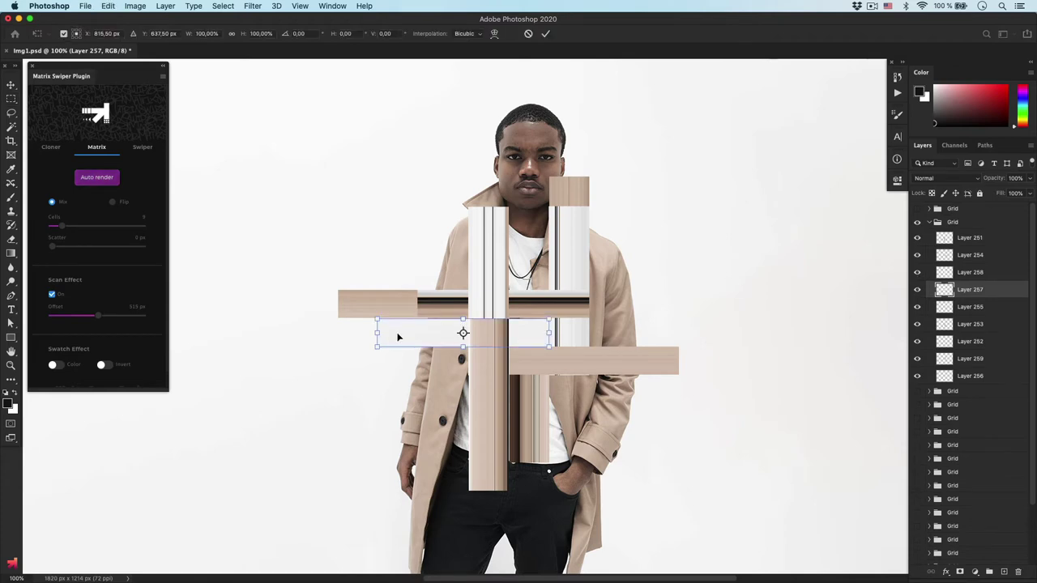
drag(375, 333, 441, 333)
key(Return)
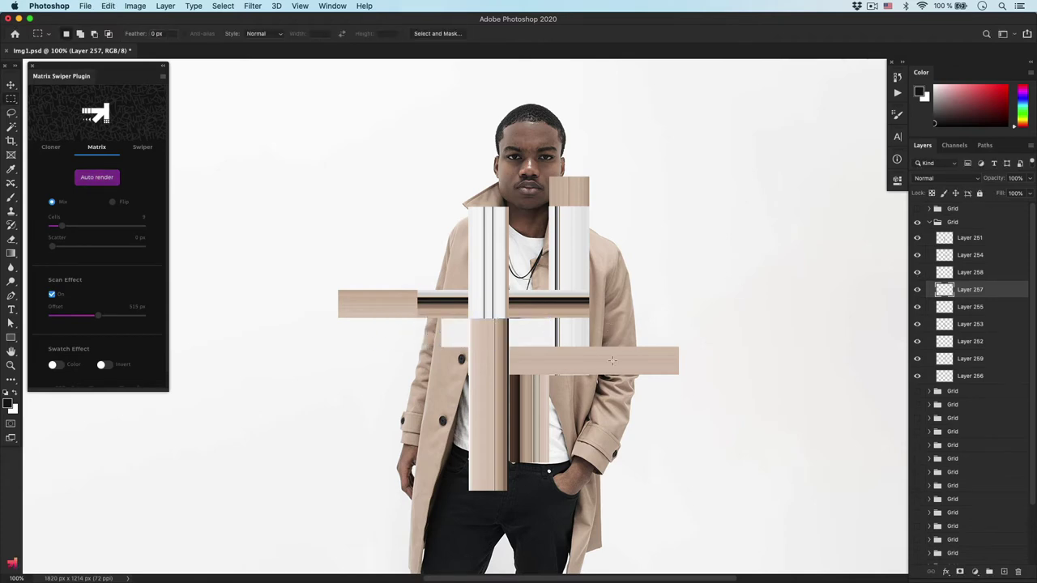
Step: Stretch the Layer 254 strip far to the right across the coat and collapse the group
ctrl+click(635, 366)
key(ctrl+t)
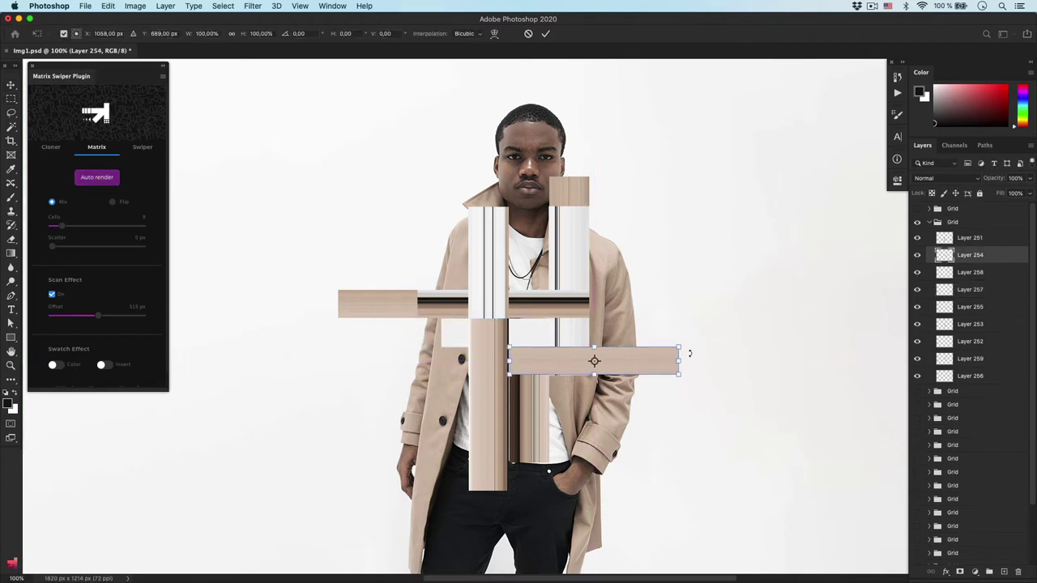
drag(682, 360, 798, 357)
key(Return)
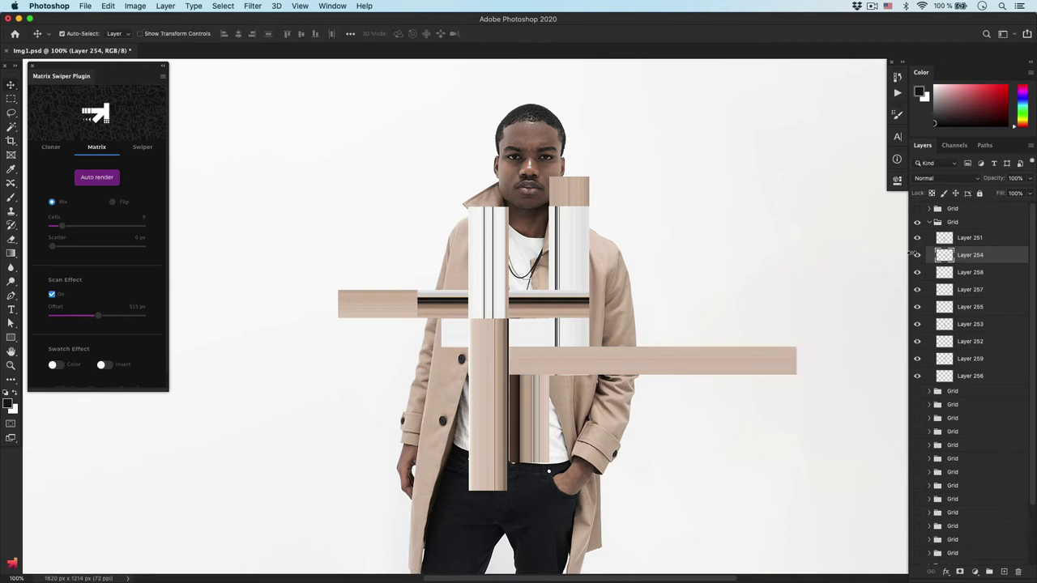
click(937, 223)
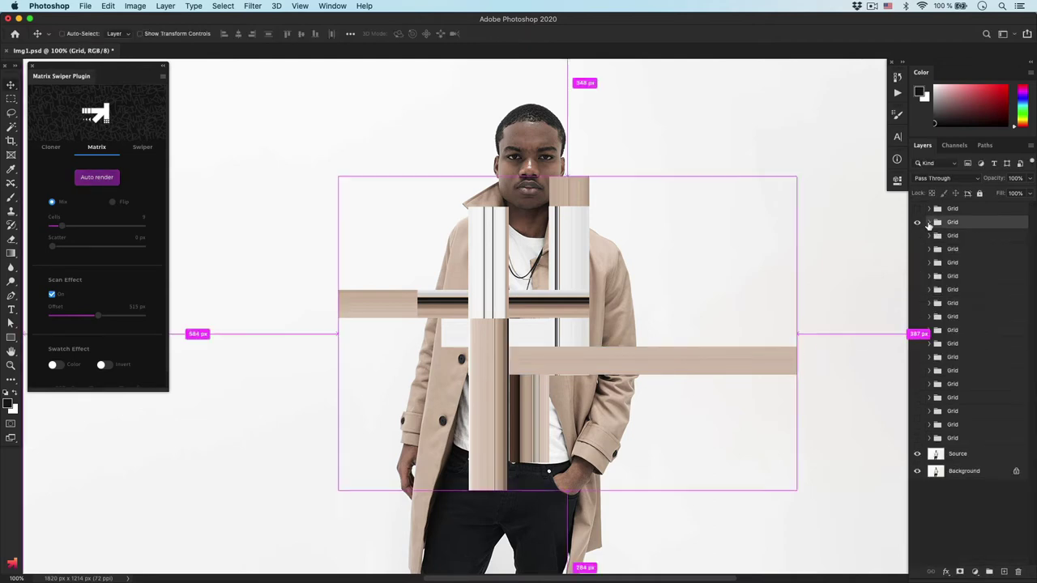
Step: Hide the edited stripe Grid group and switch the Matrix Swiper panel to Cloner
click(917, 222)
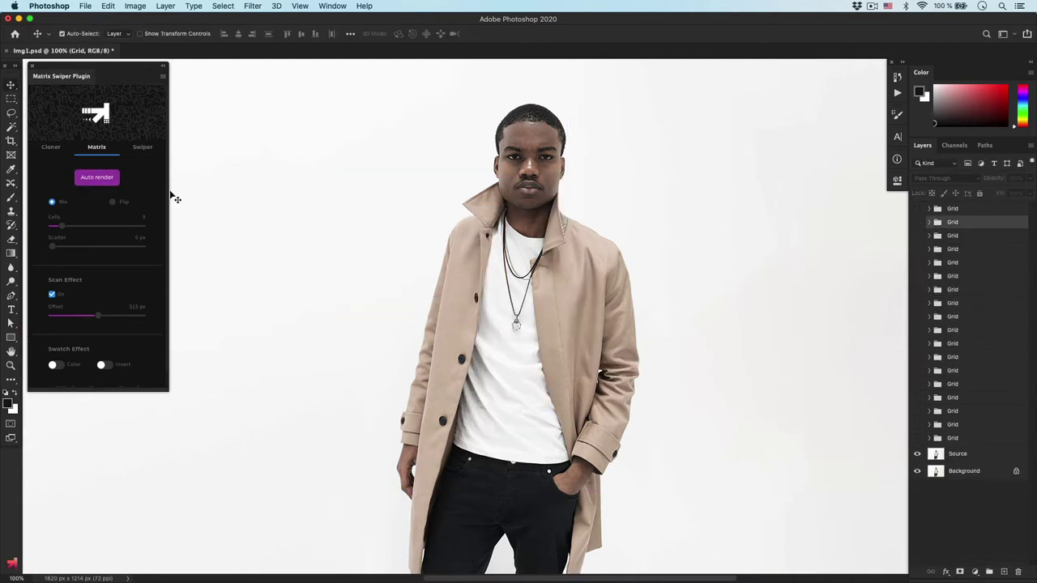
click(100, 181)
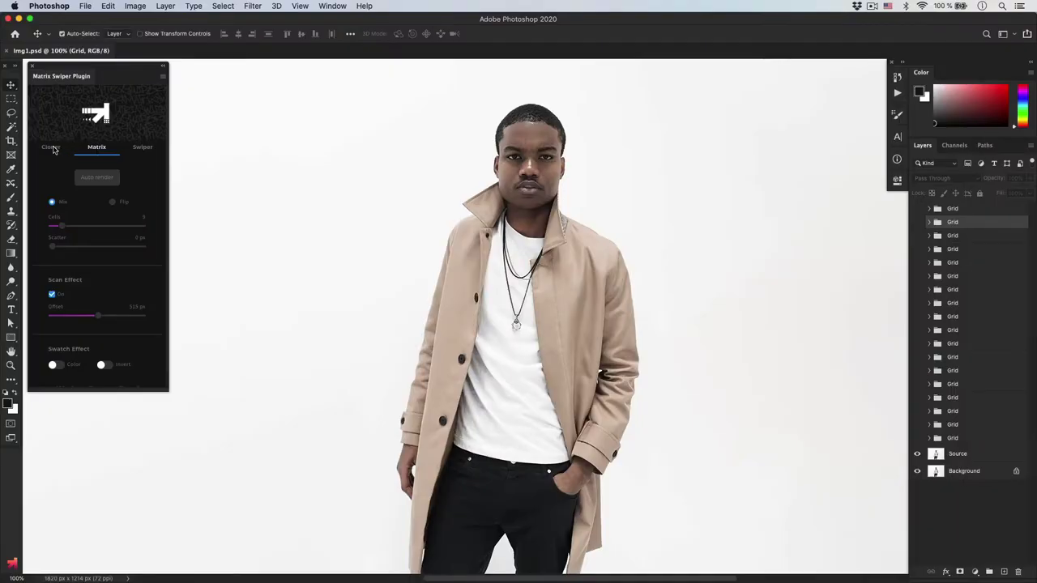
click(51, 148)
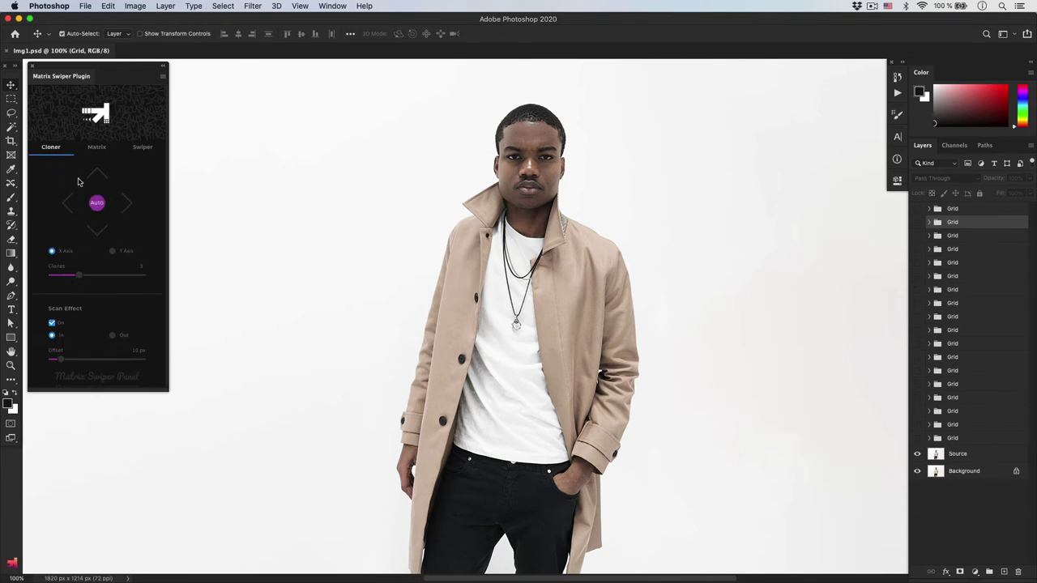
Step: Fit the image on screen and clone narrow coat slices into trails beside the figure
key(m)
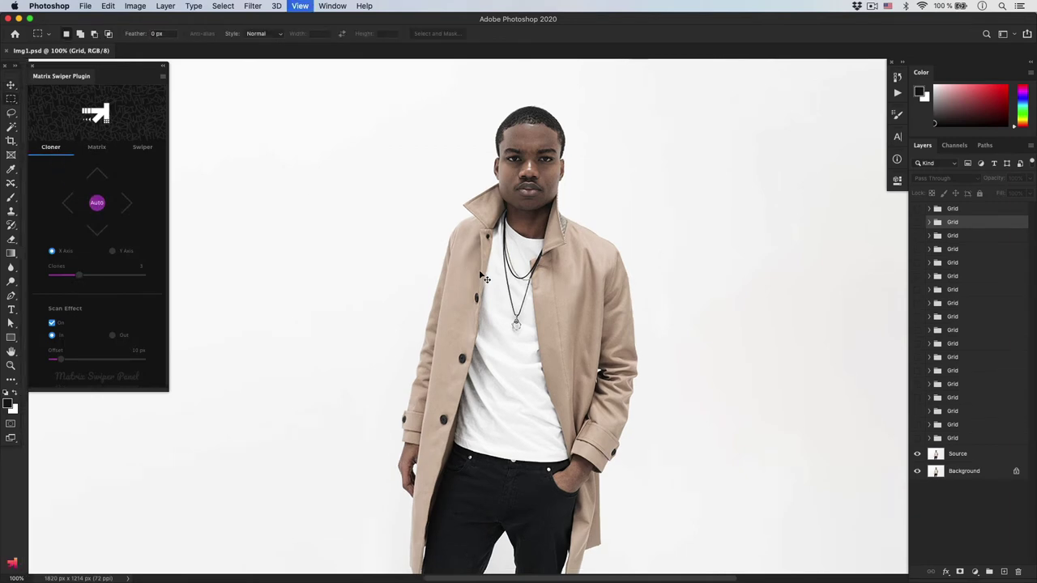
key(ctrl+0)
mouse_move(448, 234)
mouse_down()
mouse_move(476, 362)
mouse_move(448, 362)
mouse_up()
mouse_move(594, 243)
mouse_down()
mouse_move(619, 320)
mouse_move(622, 374)
mouse_up()
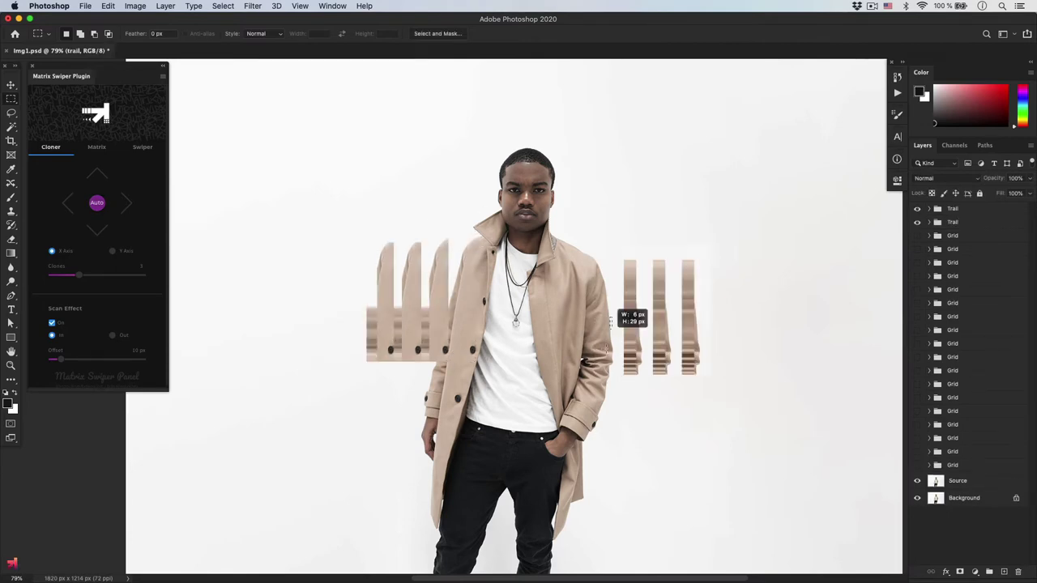
mouse_move(582, 399)
mouse_down()
mouse_move(613, 409)
mouse_move(605, 428)
mouse_up()
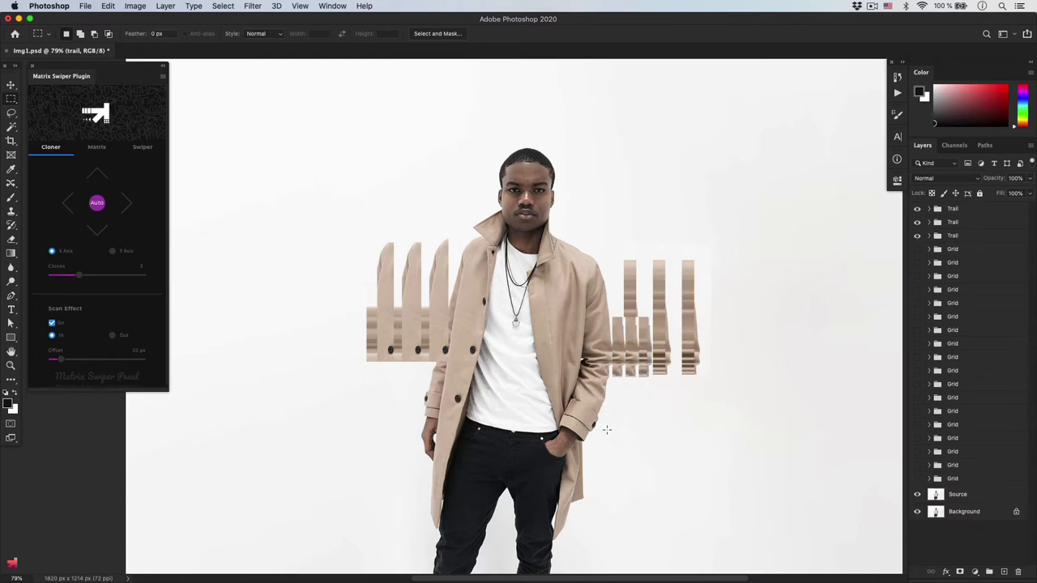
Step: Turn off Scan Effect and clone two small coat slices out to the lower left
click(52, 323)
drag(396, 381, 420, 409)
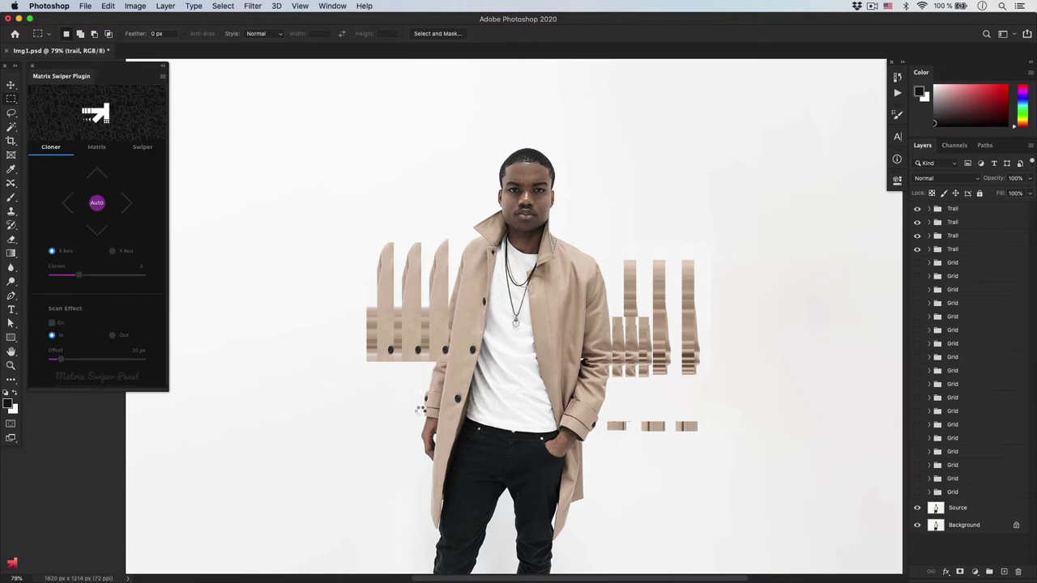
mouse_move(434, 458)
mouse_down()
mouse_move(466, 478)
mouse_move(404, 496)
mouse_up()
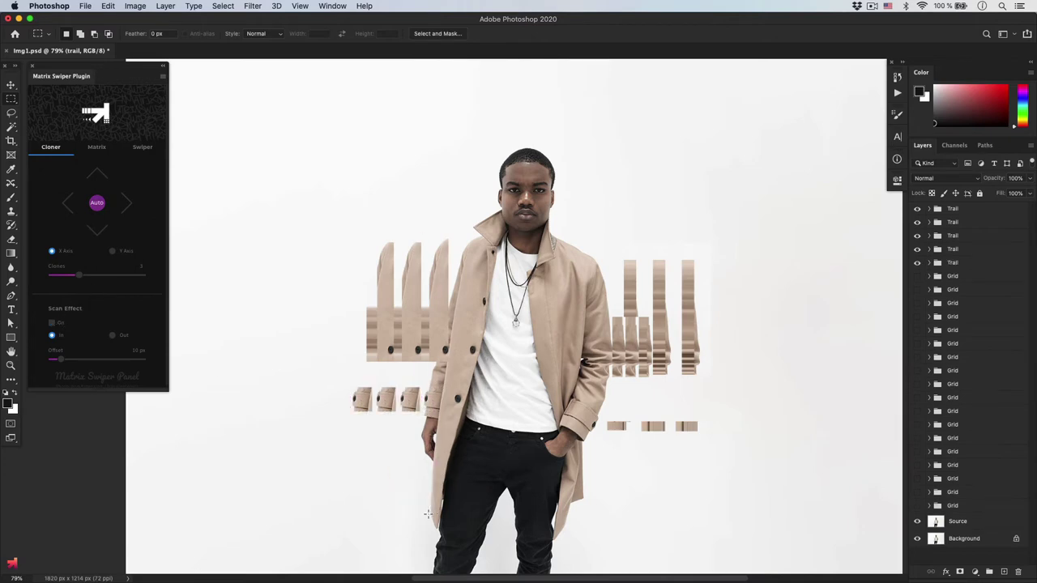
Step: Clone two coat slices, including the coat edge, running downward
click(97, 230)
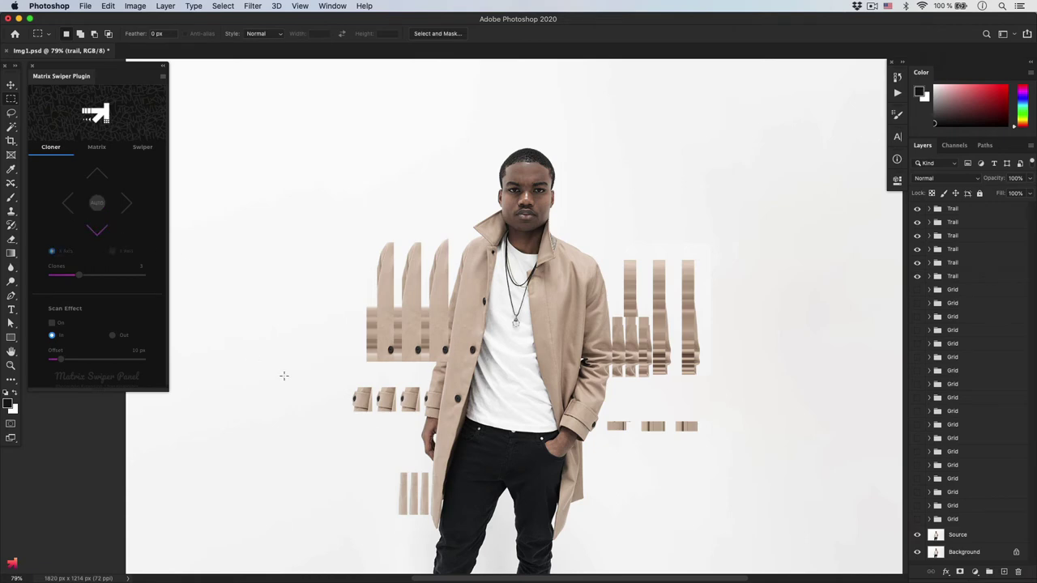
drag(413, 432, 446, 441)
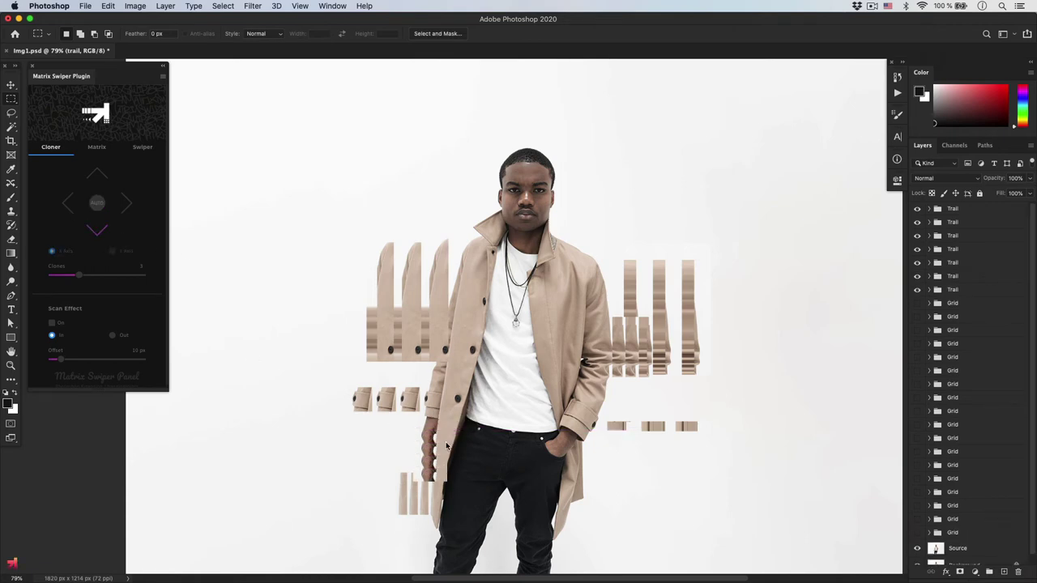
drag(537, 438, 572, 459)
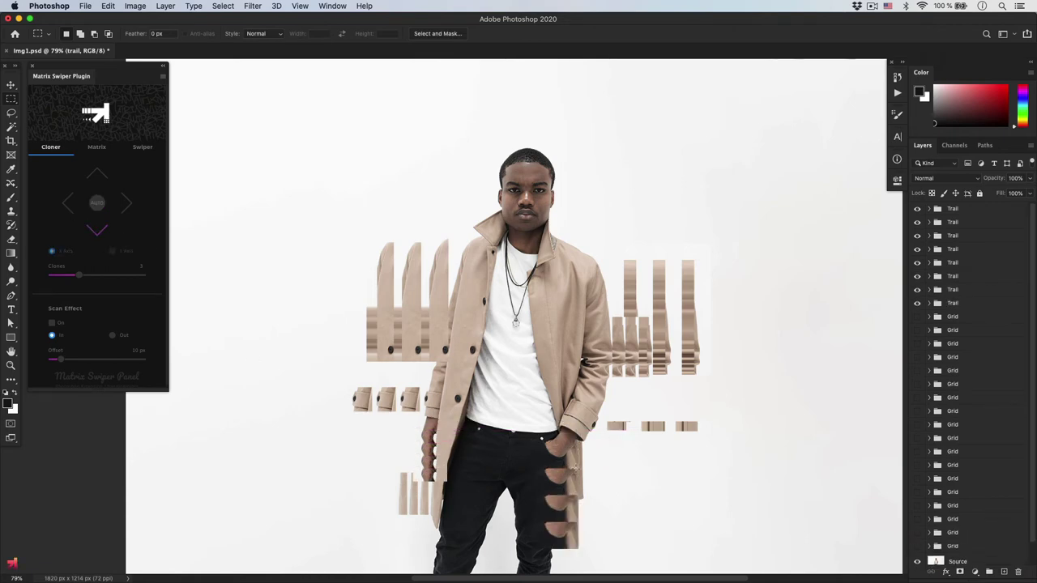
Step: Clone collar, coat and trouser slices upward, raising Clones to 7 partway
click(97, 174)
drag(550, 247, 561, 241)
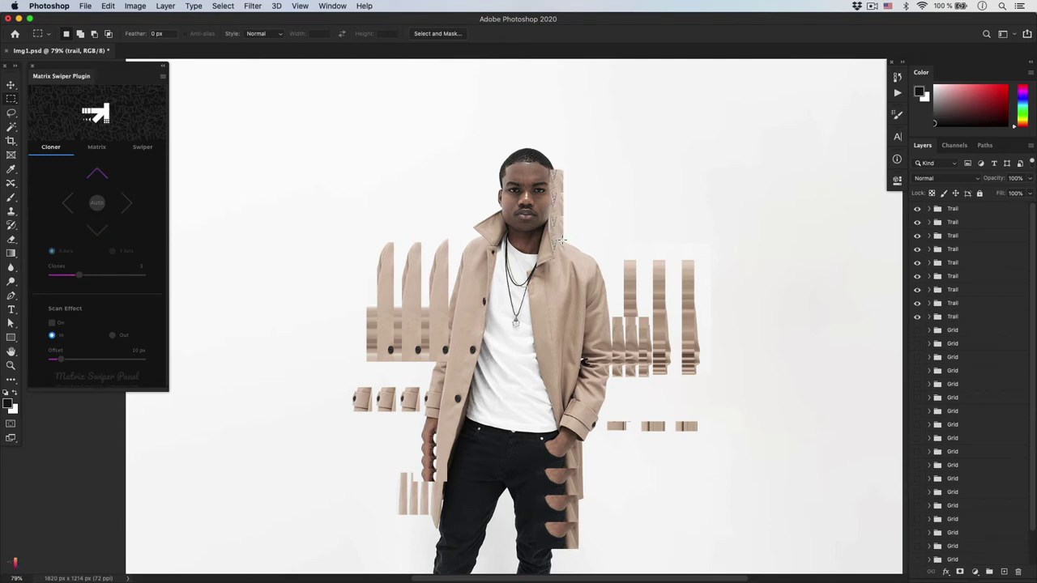
drag(83, 276, 118, 280)
drag(547, 437, 545, 433)
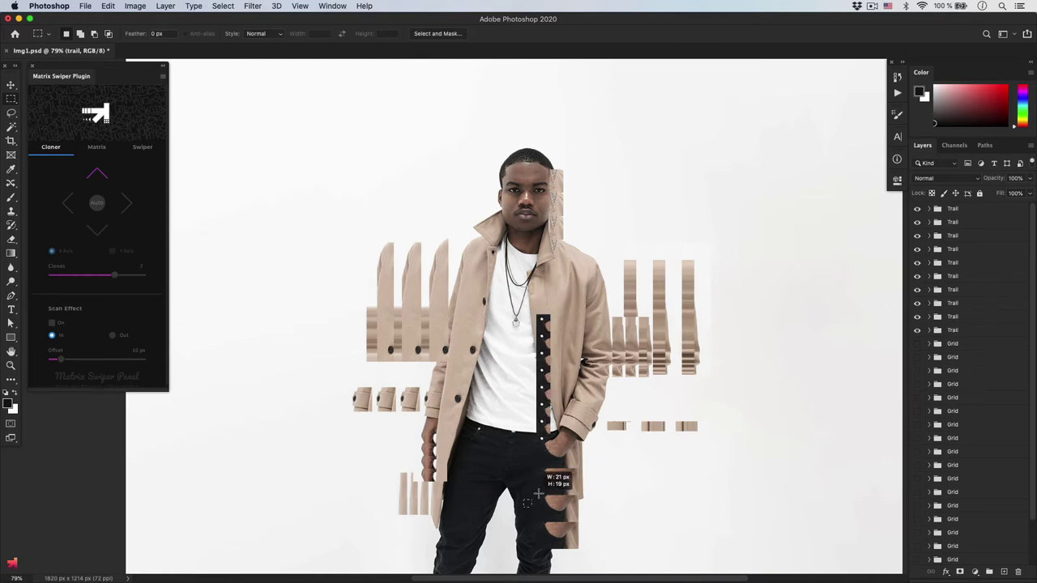
drag(551, 491, 554, 494)
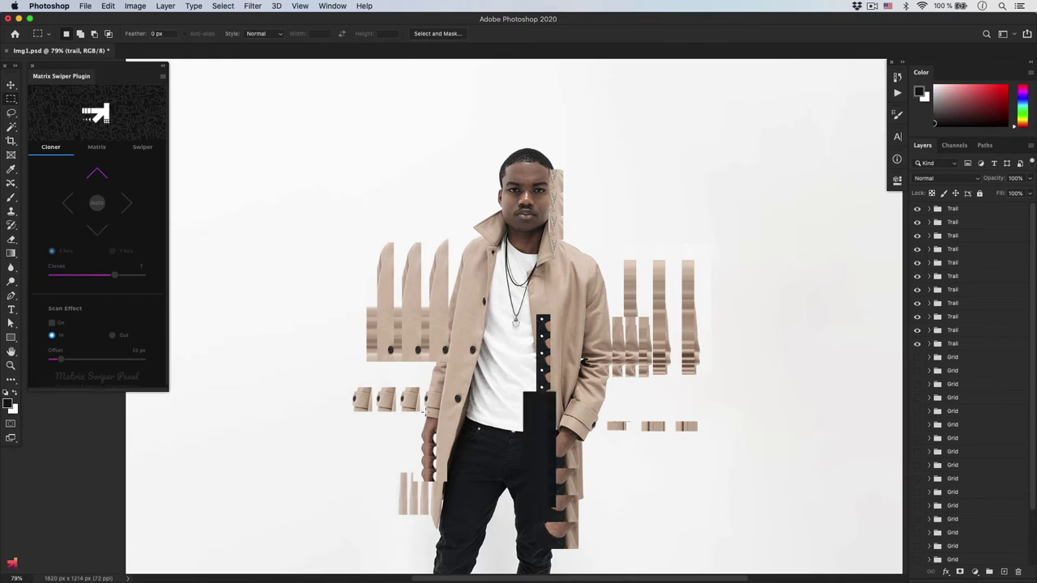
click(425, 429)
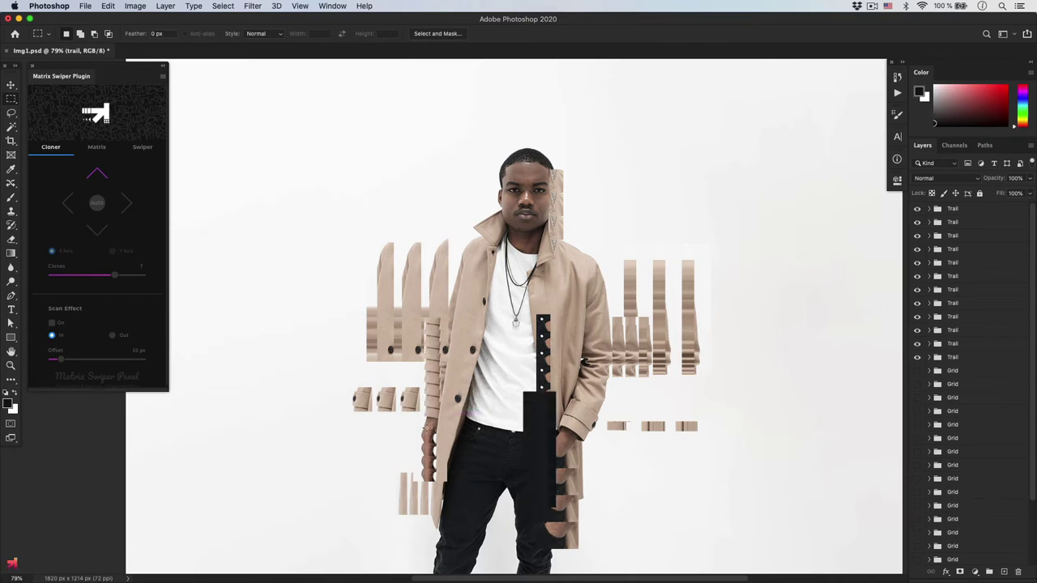
drag(467, 241, 480, 222)
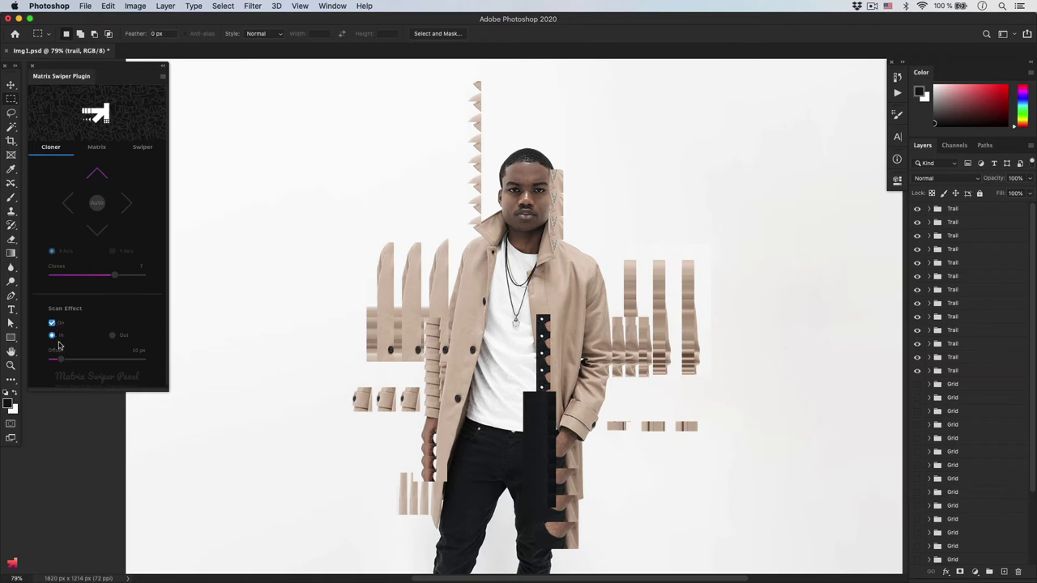
Step: Clone coat and sleeve slices rightward with 2 clones and a 40 px Out scan, then select the top Trail group
click(127, 202)
drag(464, 343, 486, 366)
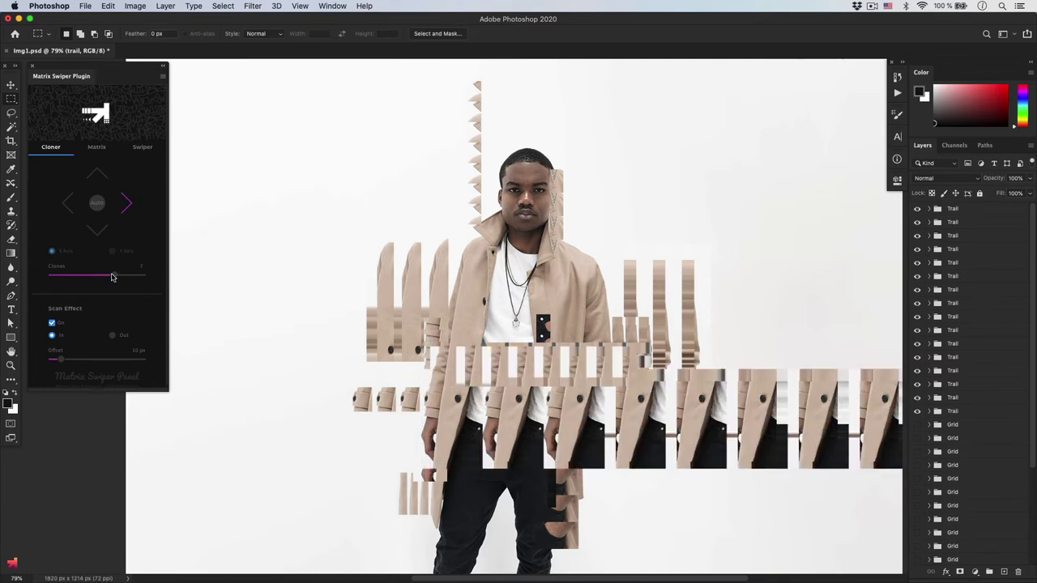
mouse_move(113, 275)
mouse_down()
mouse_move(61, 281)
mouse_move(71, 279)
mouse_up()
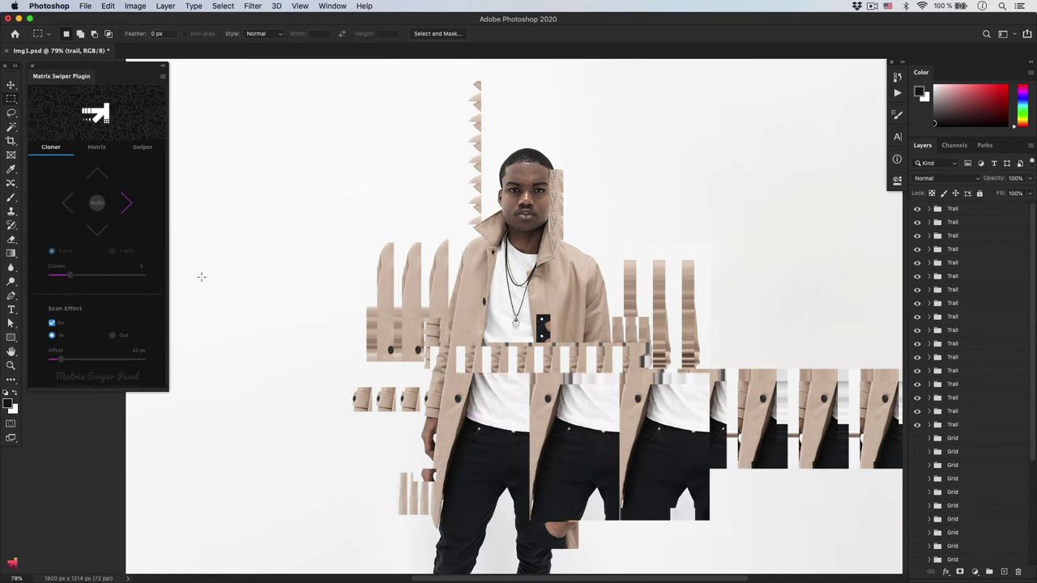
click(113, 337)
drag(61, 364, 88, 363)
drag(554, 287, 611, 365)
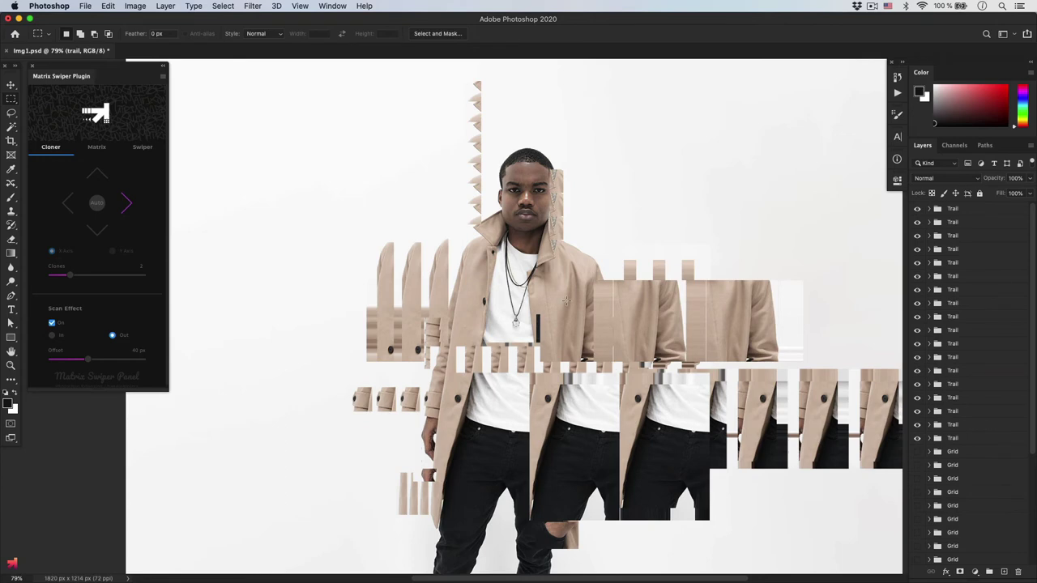
click(955, 212)
Step: Delete all Trail groups and clone a sleeve and a taller coat slice rightward
shift+click(961, 438)
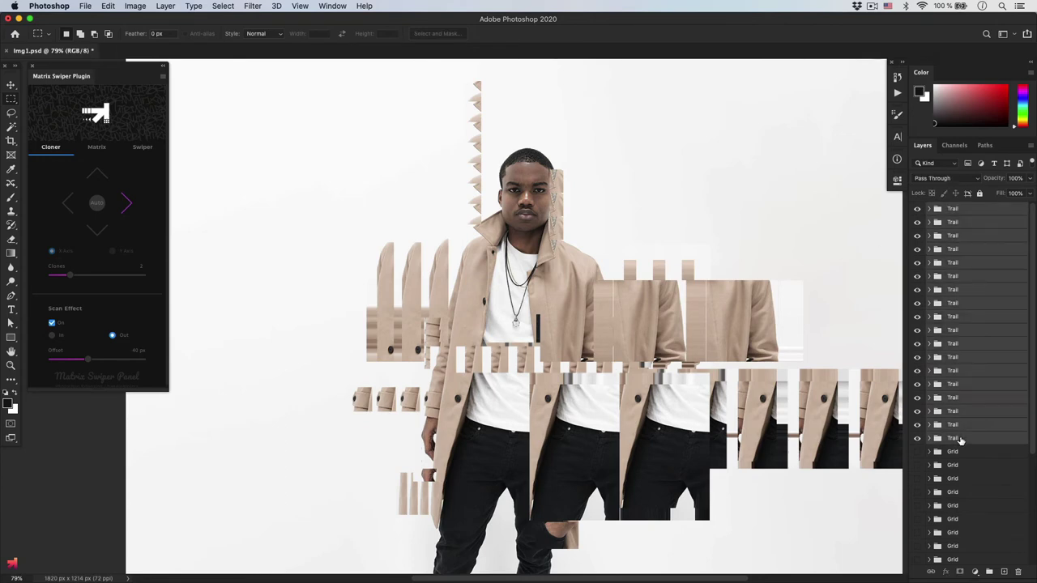
key(Delete)
drag(584, 337, 607, 403)
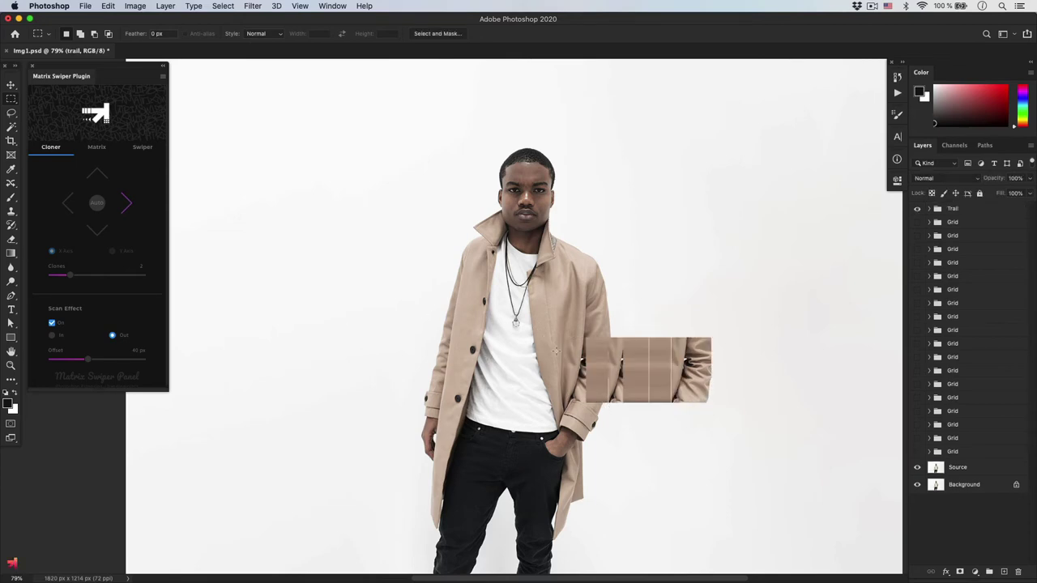
drag(620, 321, 598, 431)
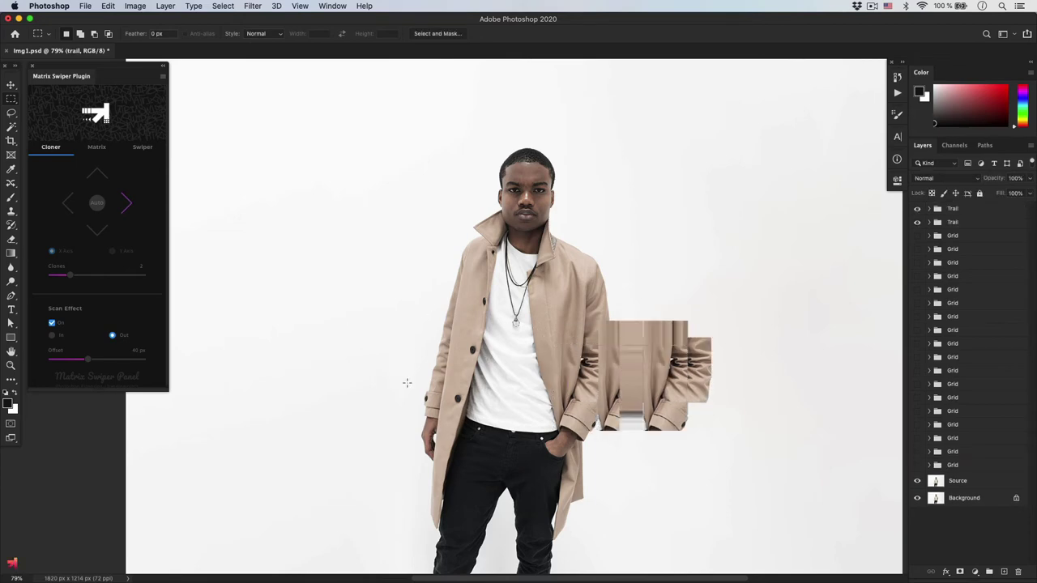
Step: With Cloner on Auto, clone coat, collar and trouser slices scattered around the figure
click(97, 205)
drag(415, 439, 467, 361)
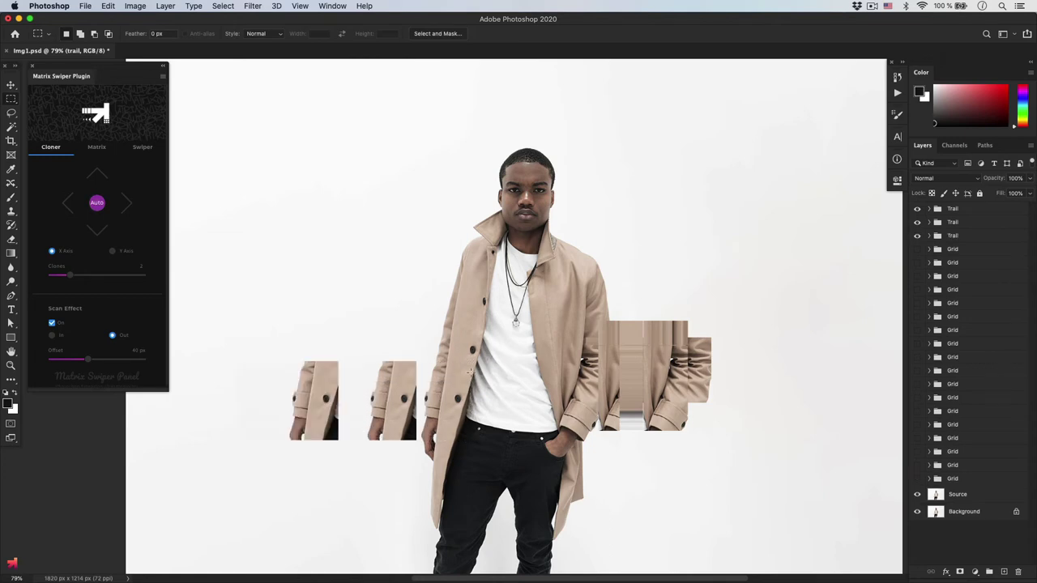
drag(444, 494, 468, 369)
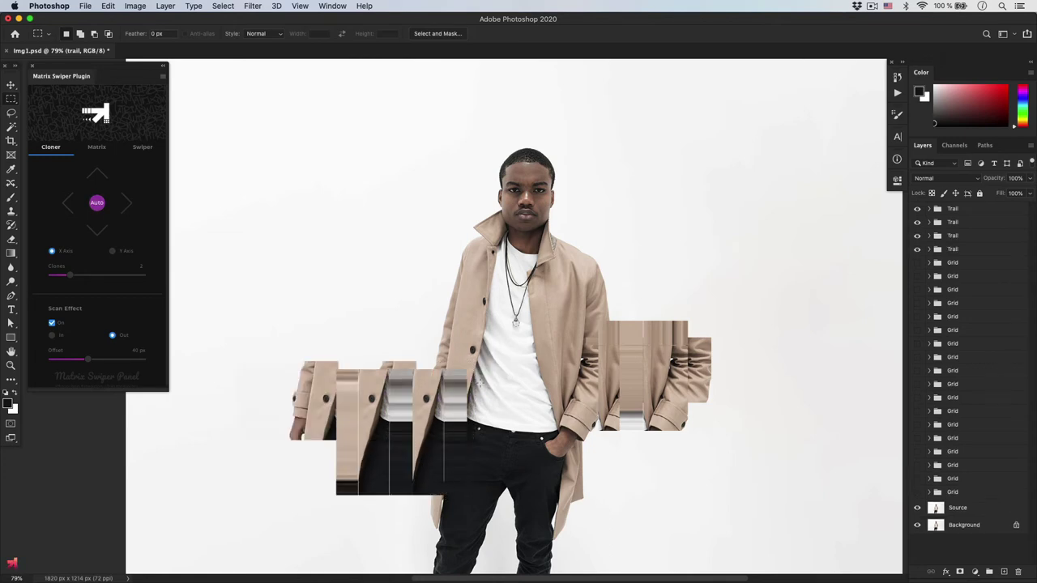
drag(484, 331, 437, 398)
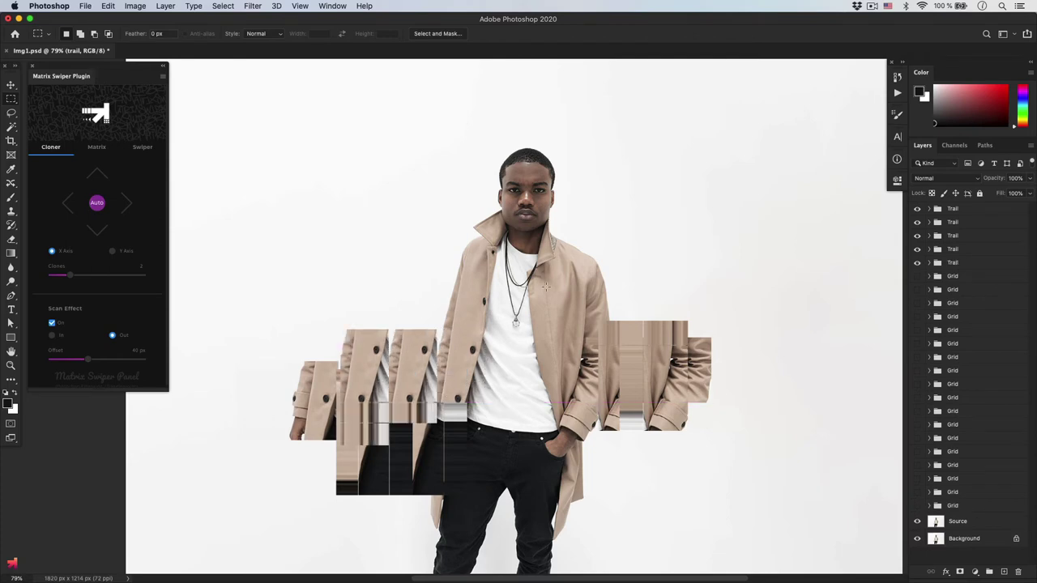
drag(555, 239, 613, 285)
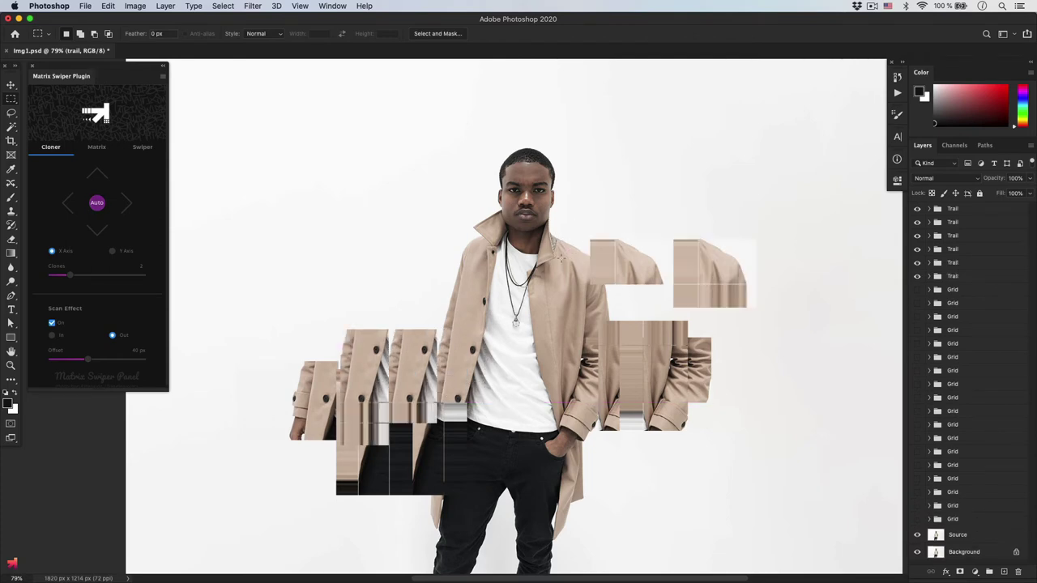
drag(481, 249, 413, 312)
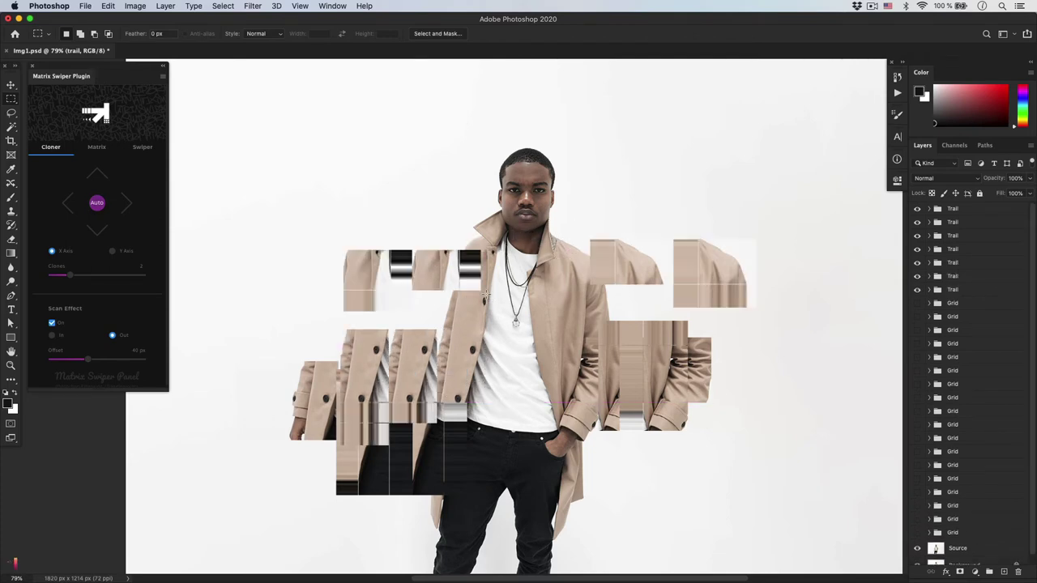
drag(496, 214, 454, 243)
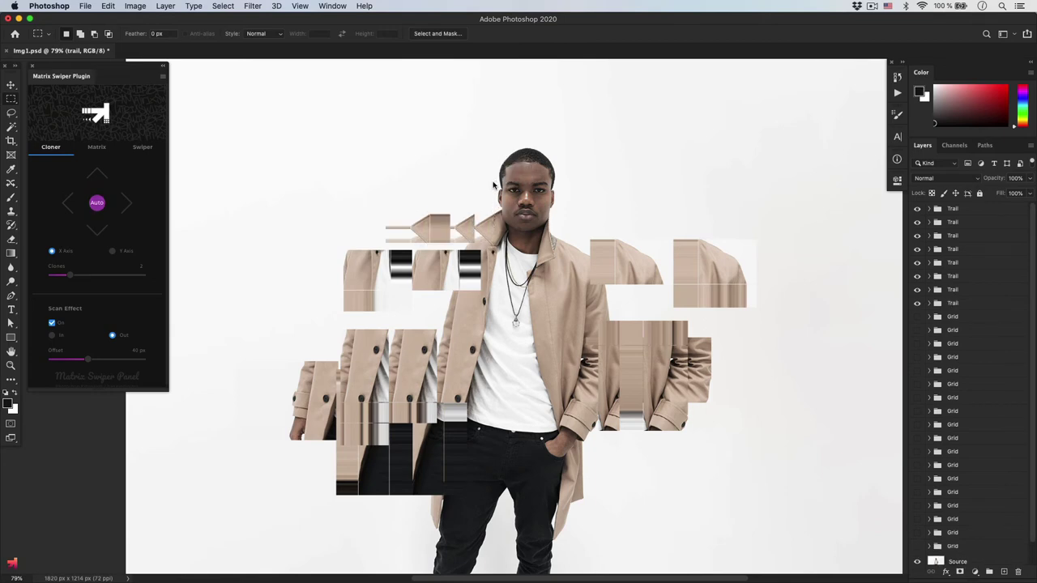
drag(507, 496, 571, 554)
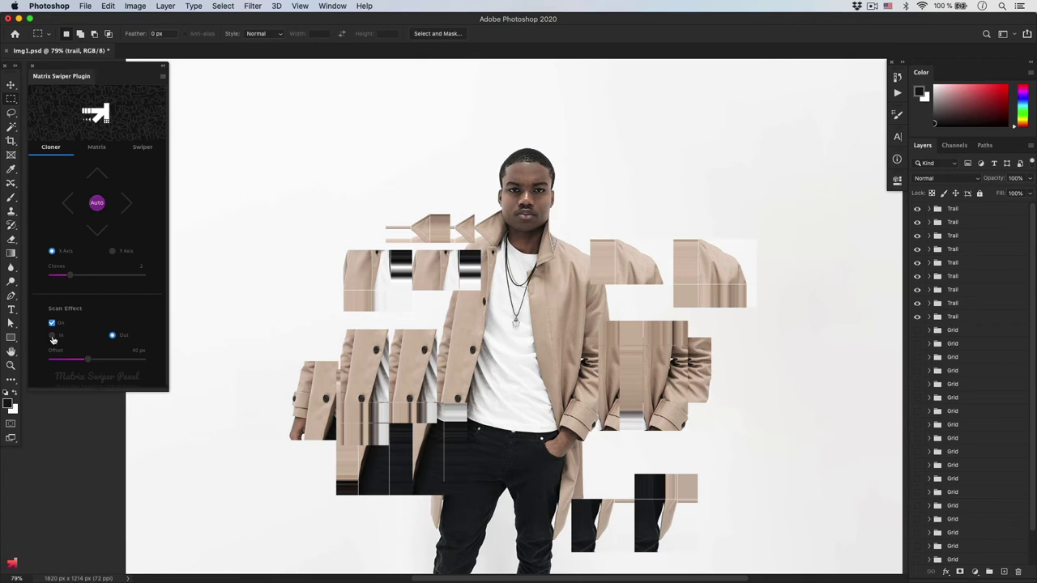
Step: With In scan effect, clone pocket and coat-front slices, then vertical Y-axis coat slices
click(52, 335)
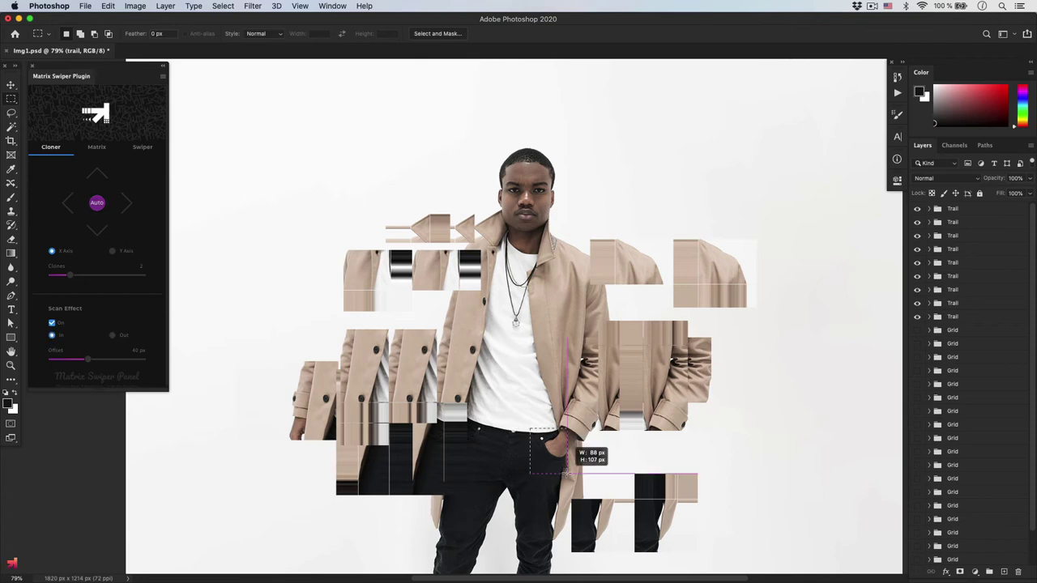
drag(607, 441, 564, 475)
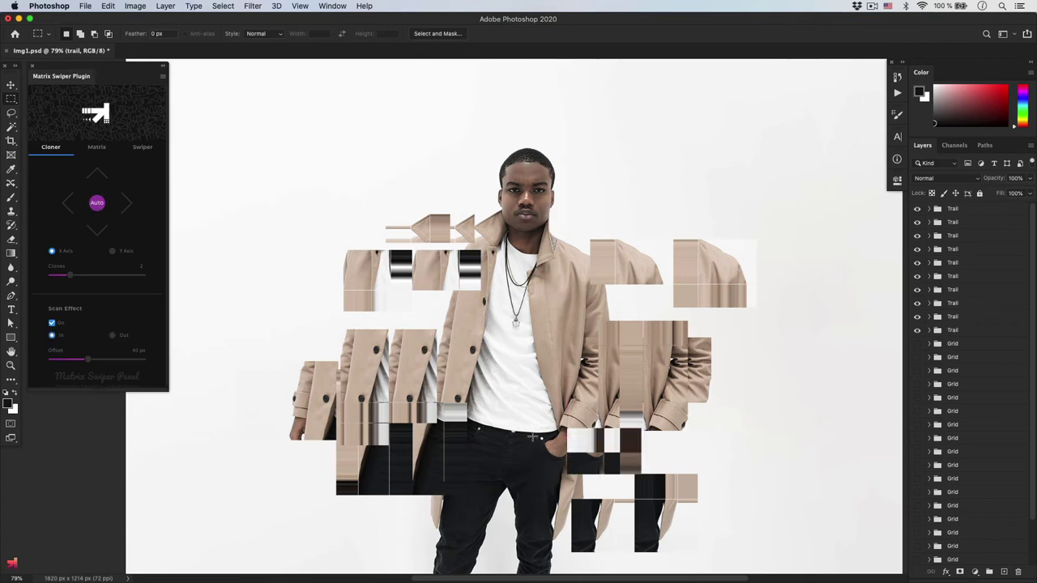
drag(532, 437, 564, 477)
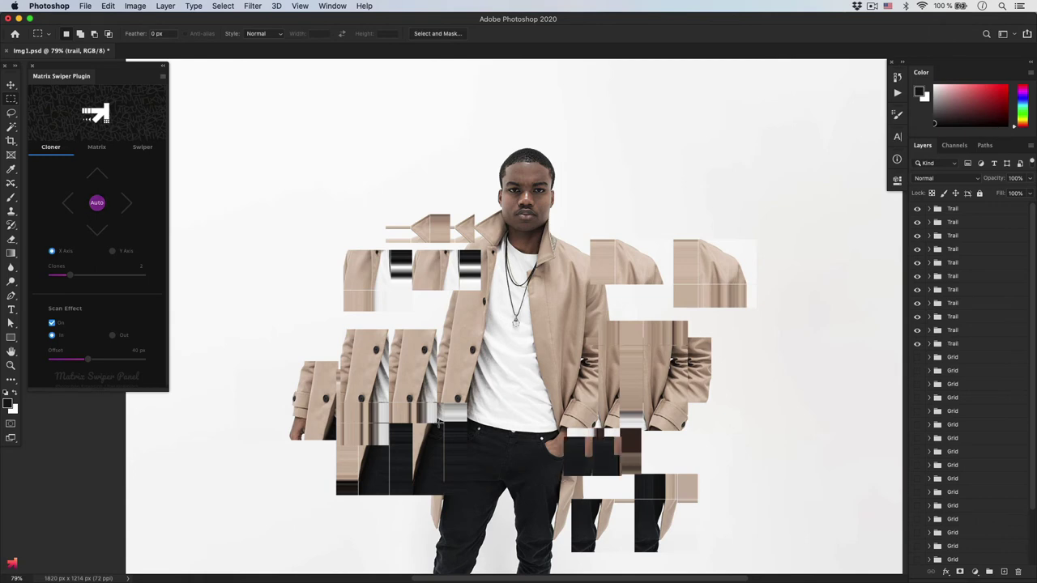
drag(472, 368, 444, 425)
click(112, 251)
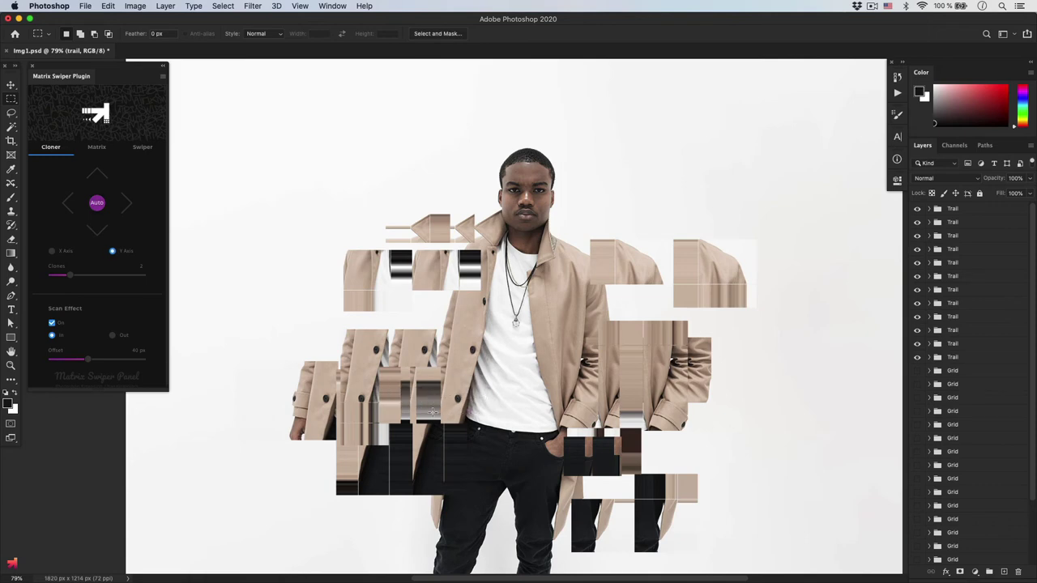
drag(433, 413, 444, 387)
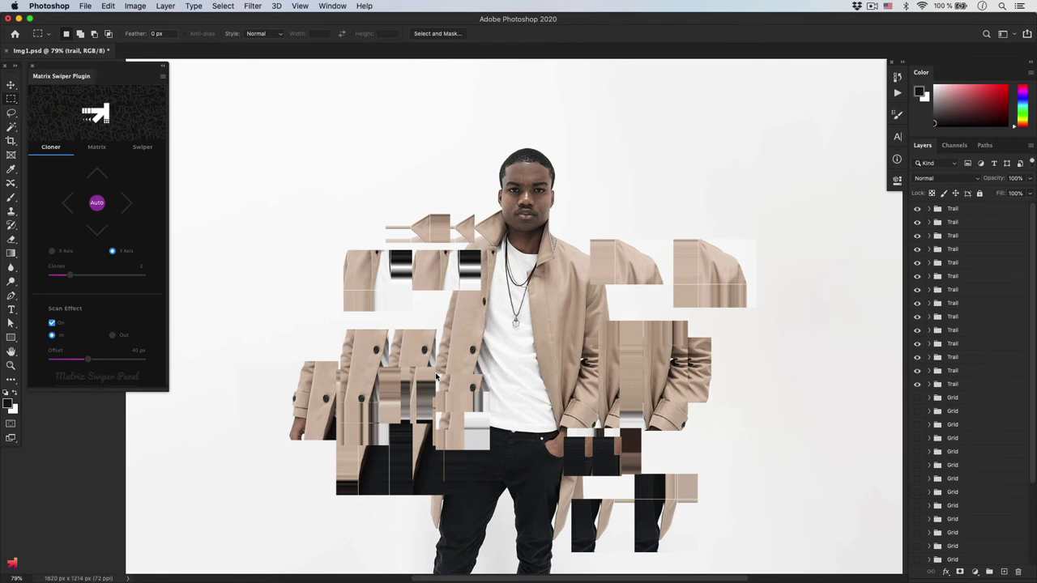
Step: Generate Auto clones, then unhide two Grid groups showing the stripe and face tiles
click(96, 202)
click(918, 398)
scroll(954, 390, down, 3)
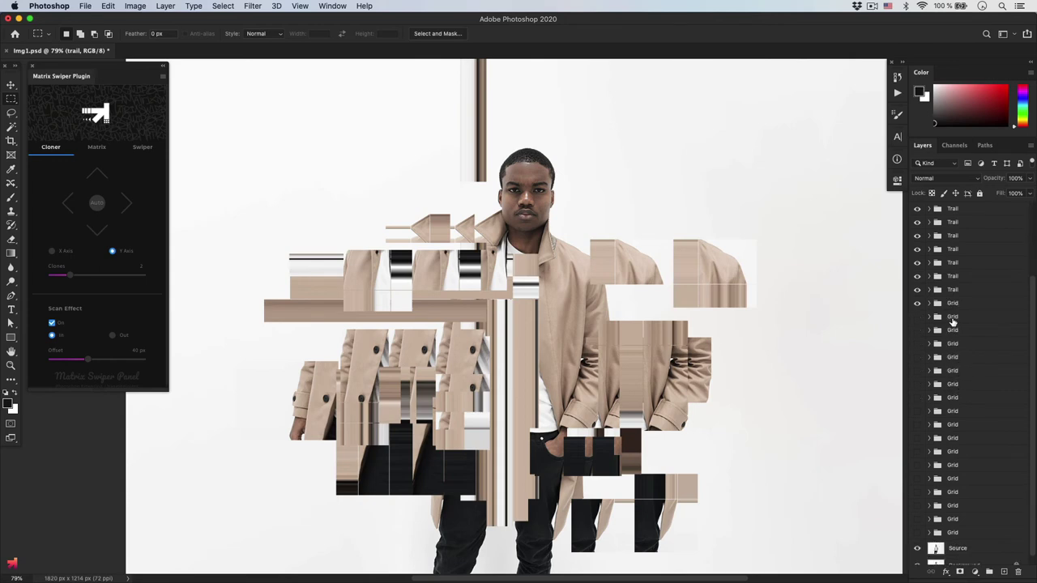
click(952, 316)
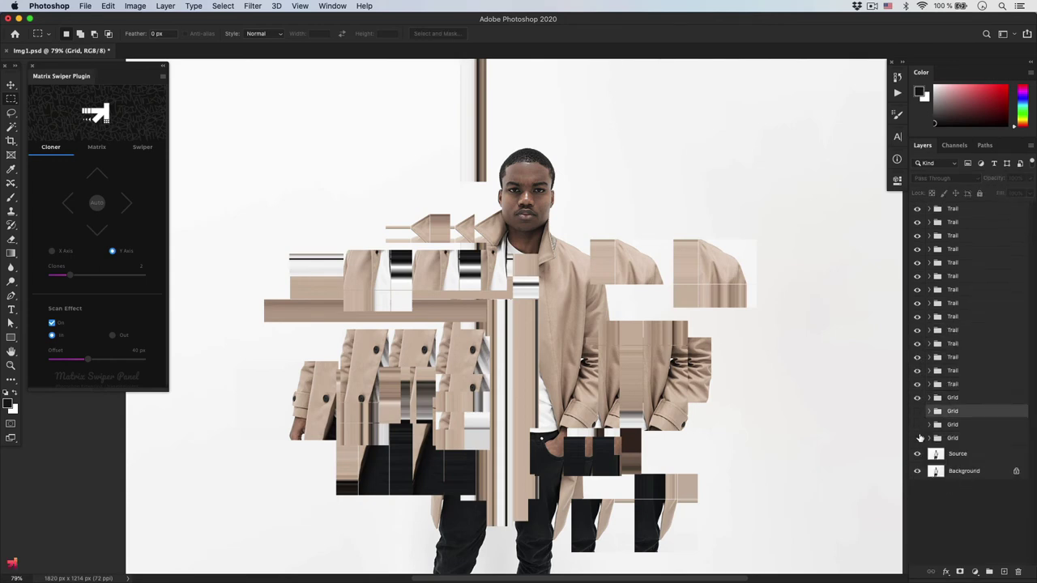
click(918, 411)
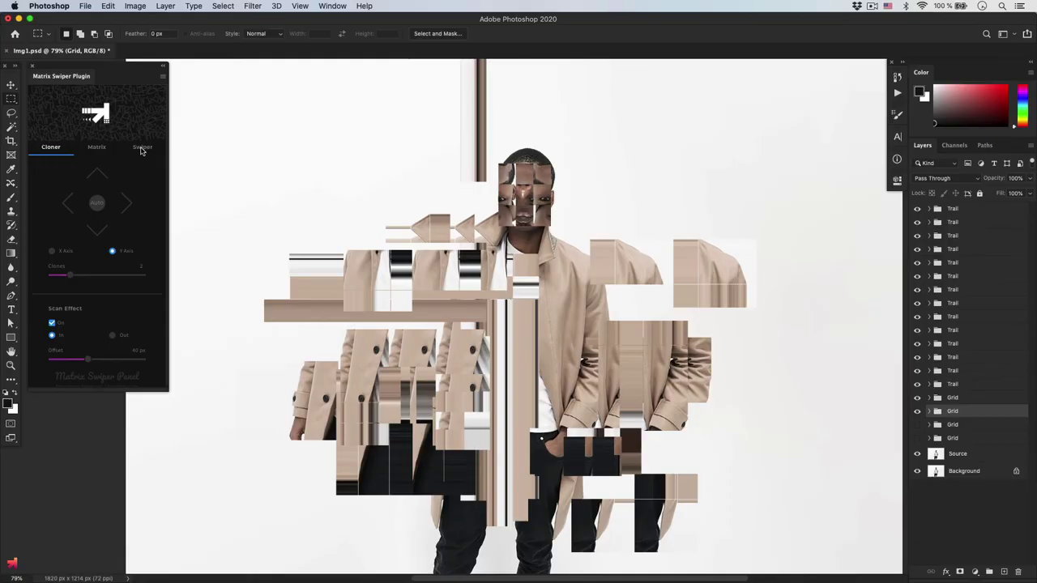
Step: Create right-swiping tile Animation groups in Swiper and preview their timeline playback
click(142, 148)
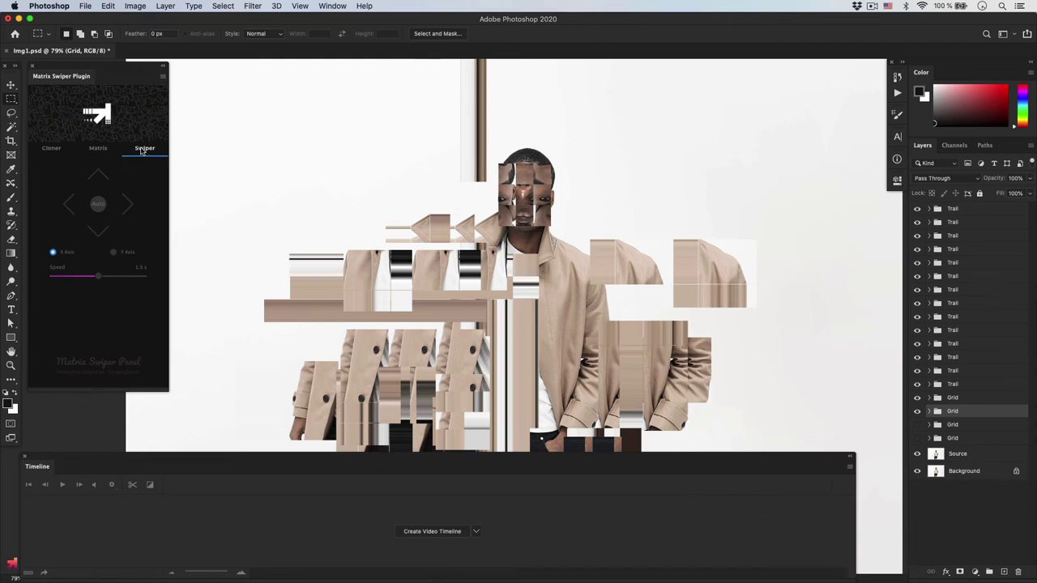
click(127, 205)
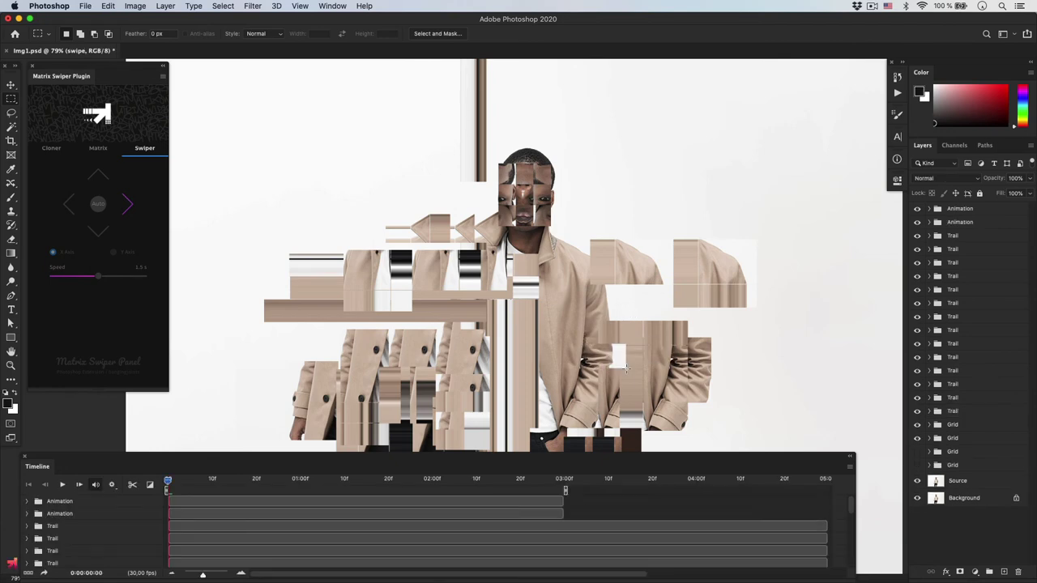
click(63, 485)
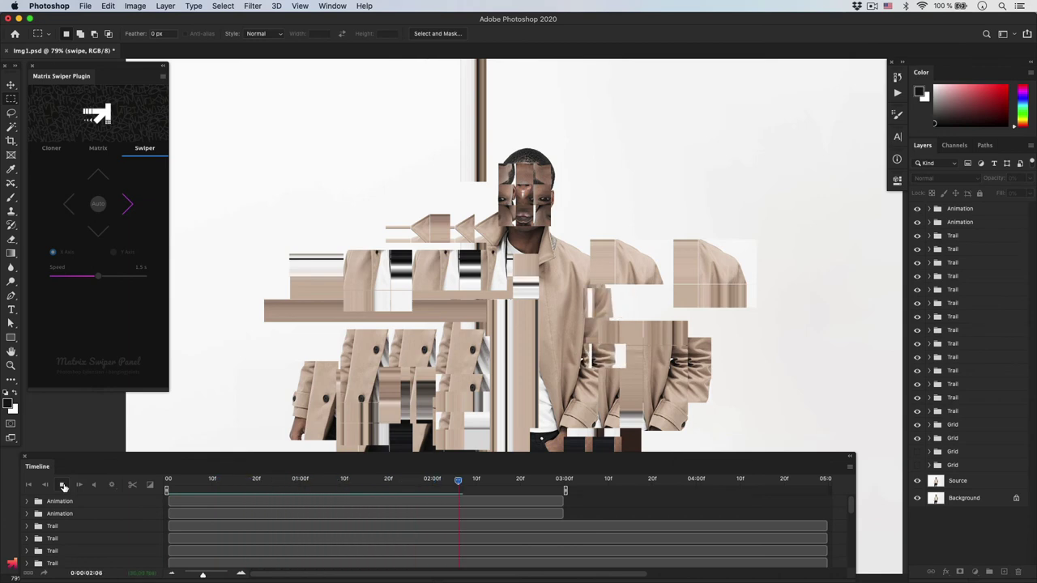
click(63, 485)
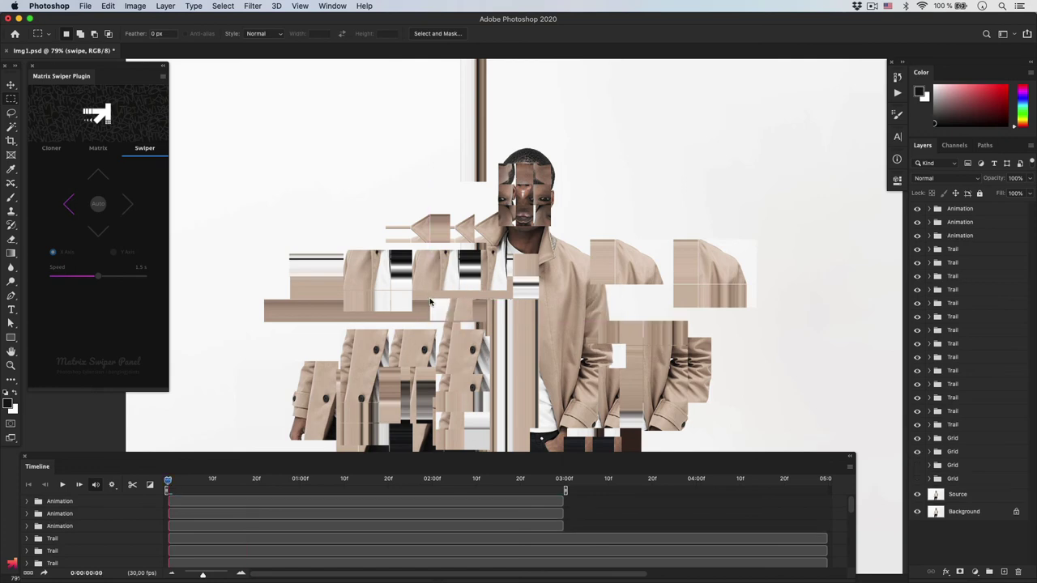
Step: Preview the left swipe, add an upward-swiping Animation group, and preview it
key(space)
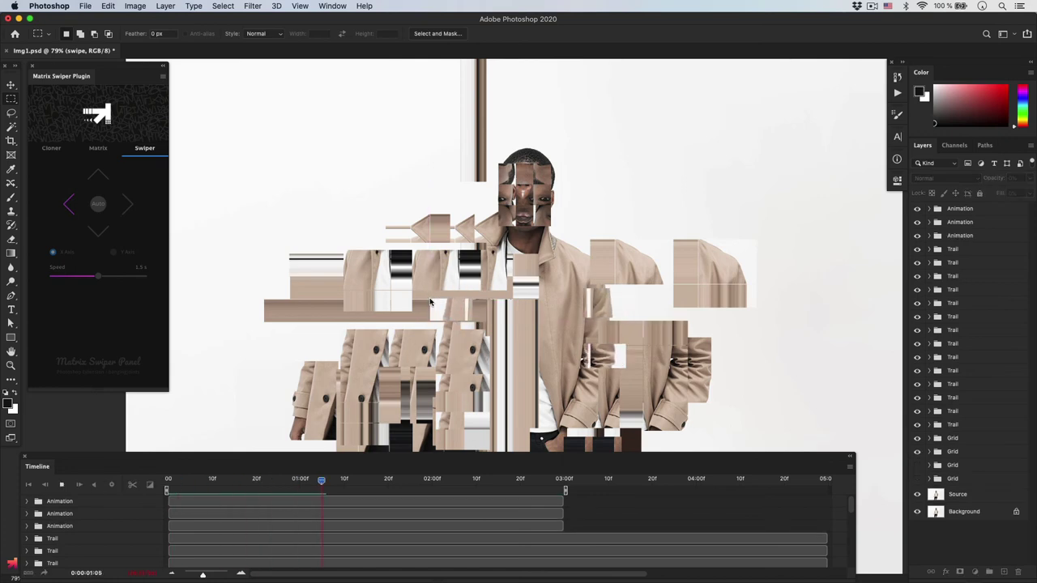
key(space)
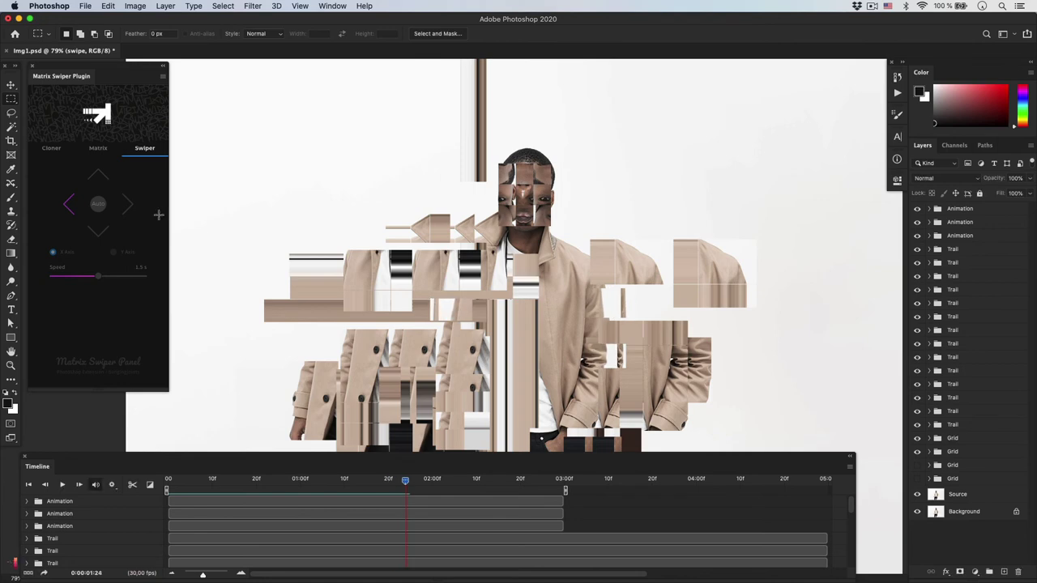
click(98, 175)
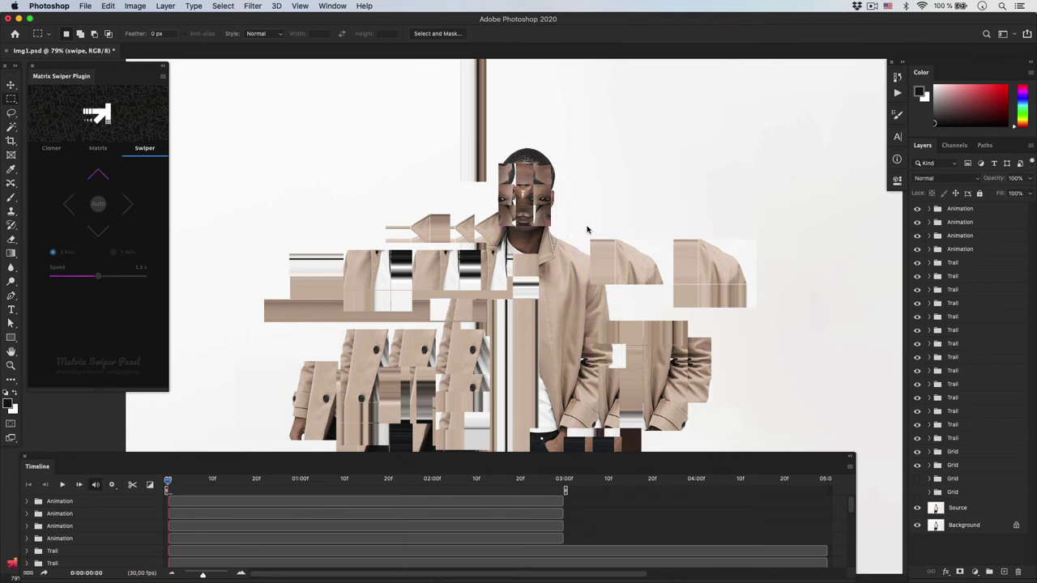
key(space)
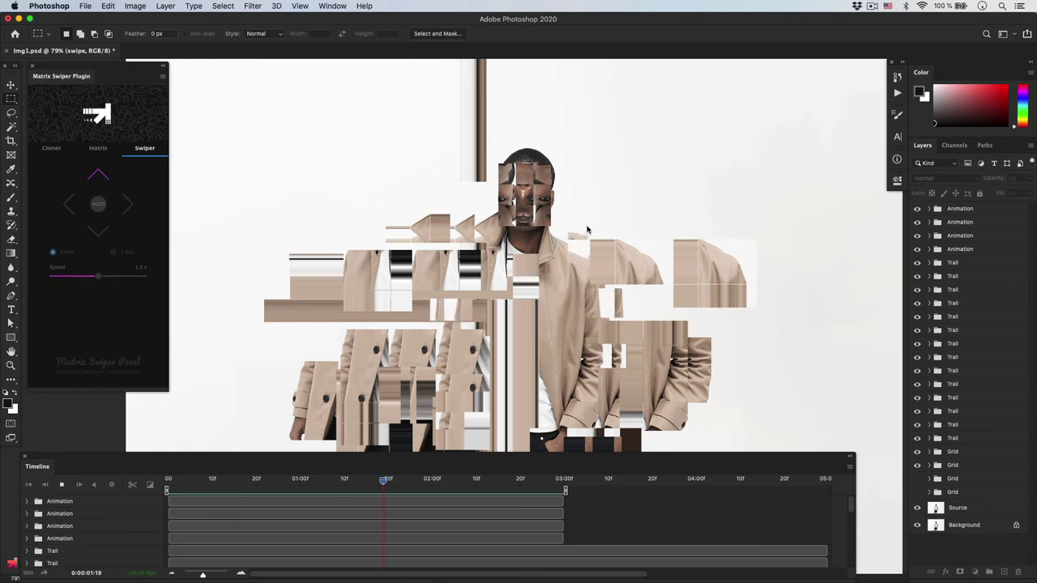
key(space)
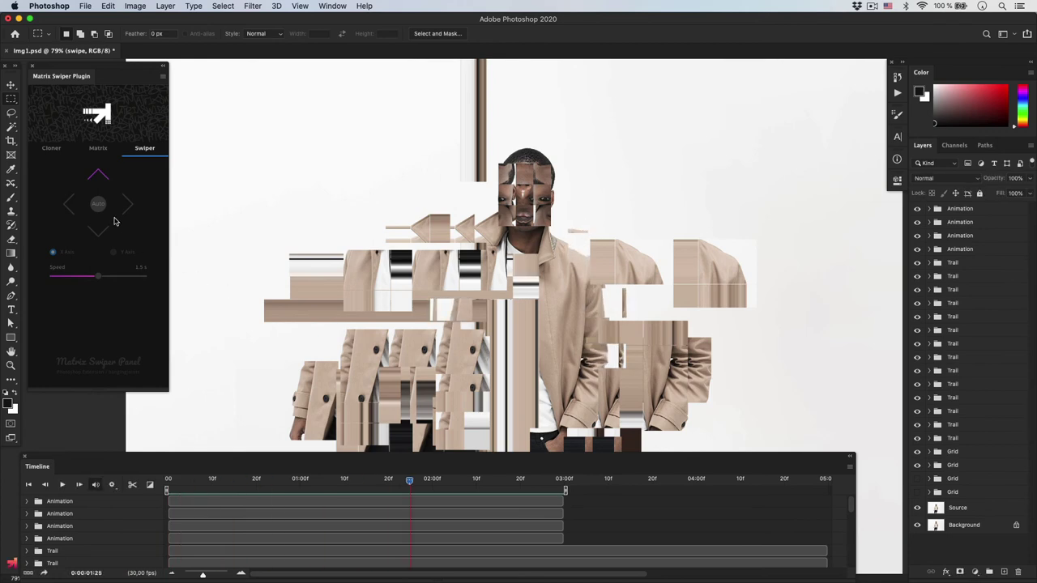
Step: Delete the Source layer and regenerate it with a new Swiper swipe animation
click(960, 508)
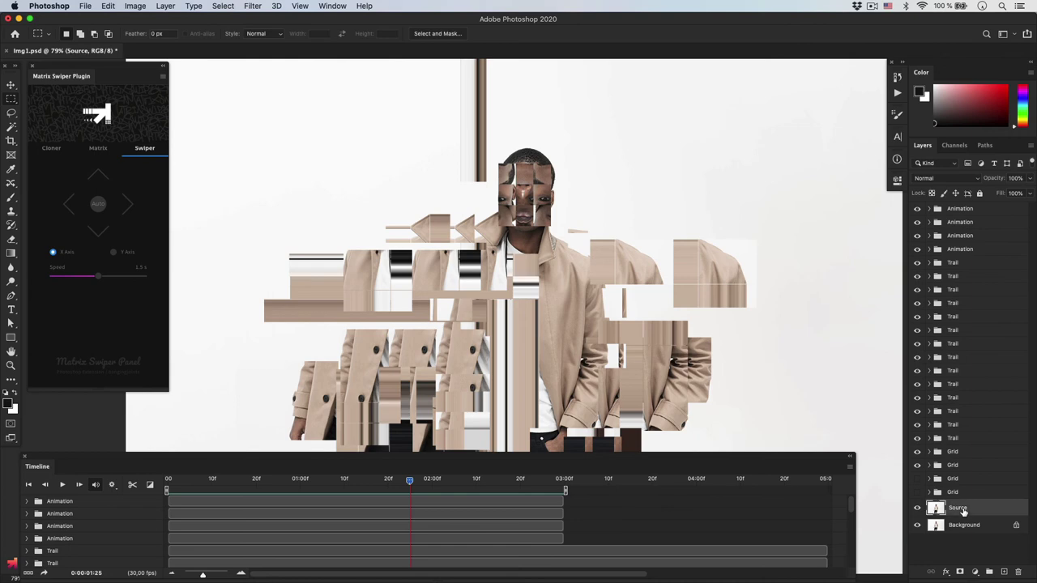
key(Delete)
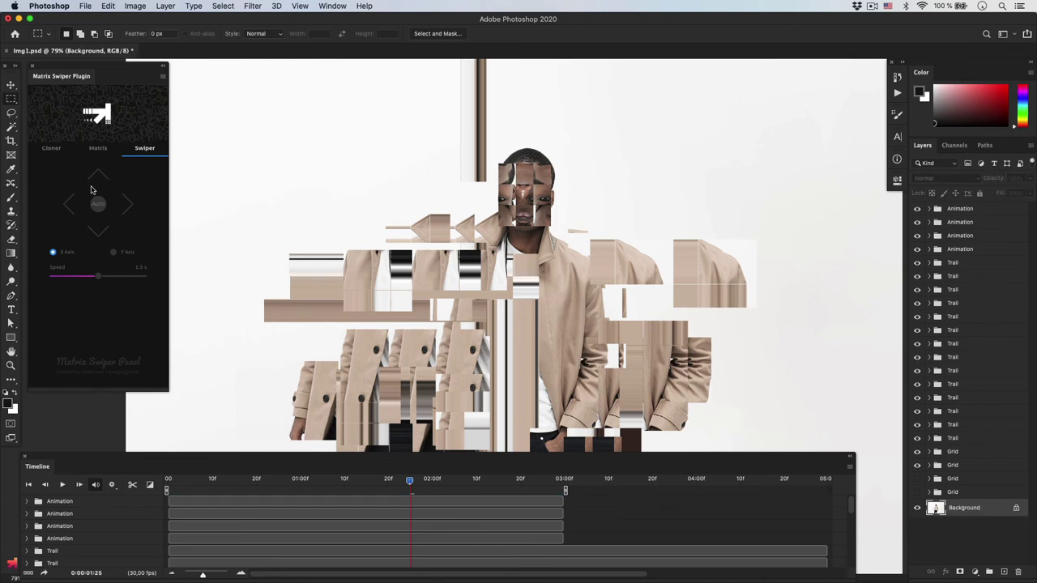
click(98, 177)
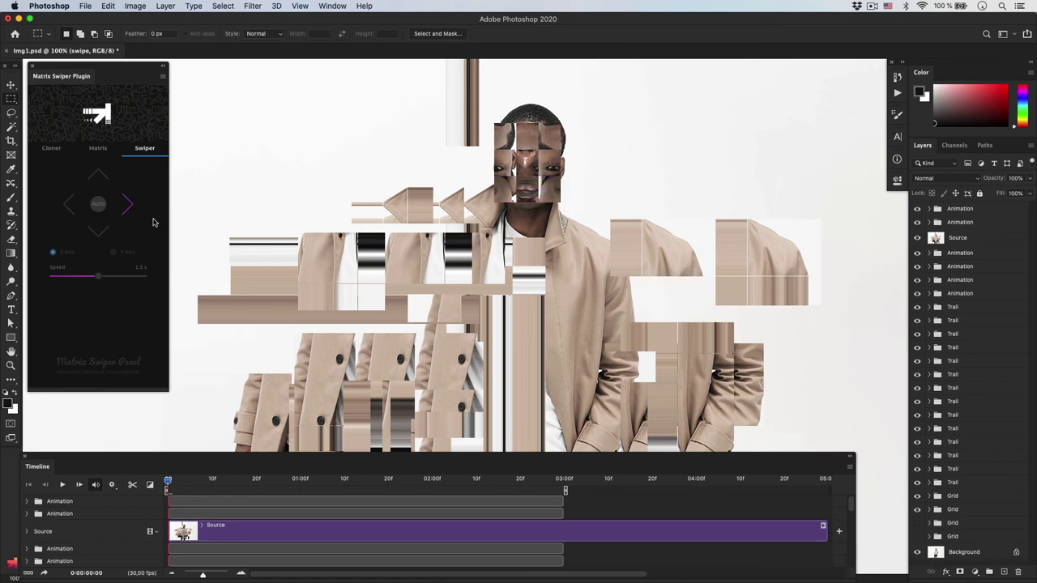
Step: Animate a chest tile area to swipe sideways, preview it, and outline another area
drag(443, 232, 386, 283)
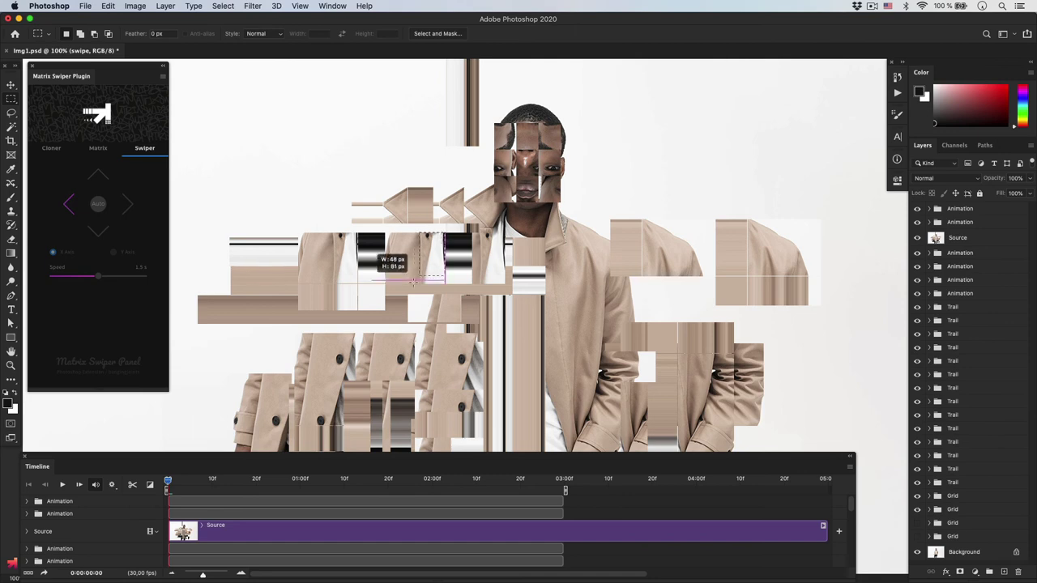
click(385, 282)
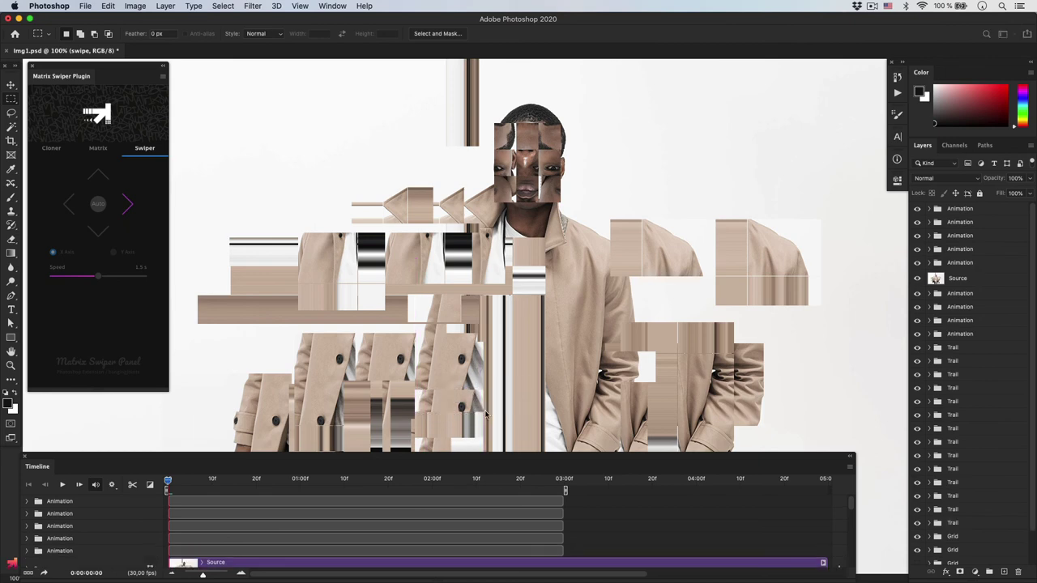
click(61, 484)
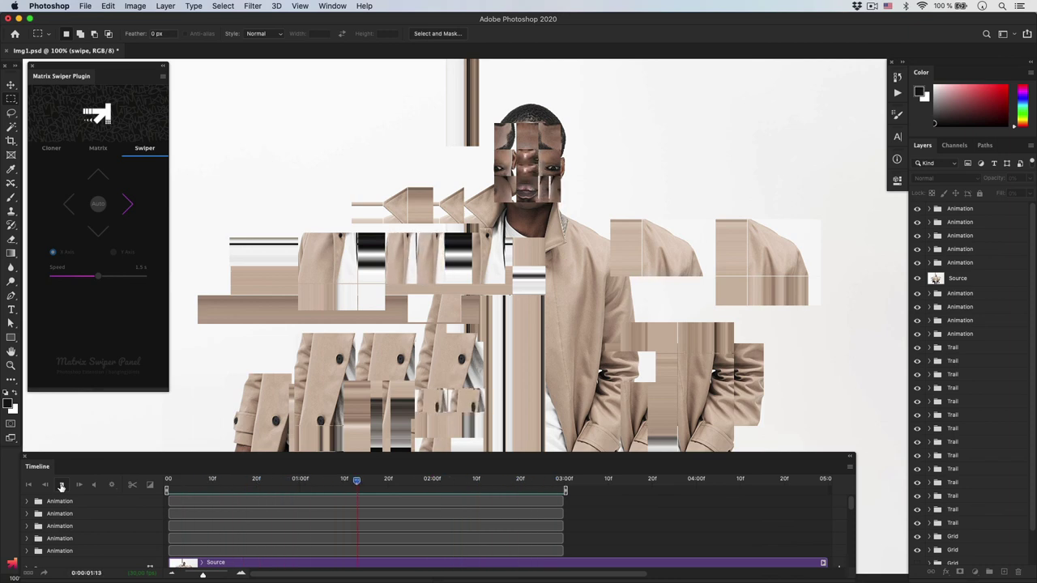
click(61, 485)
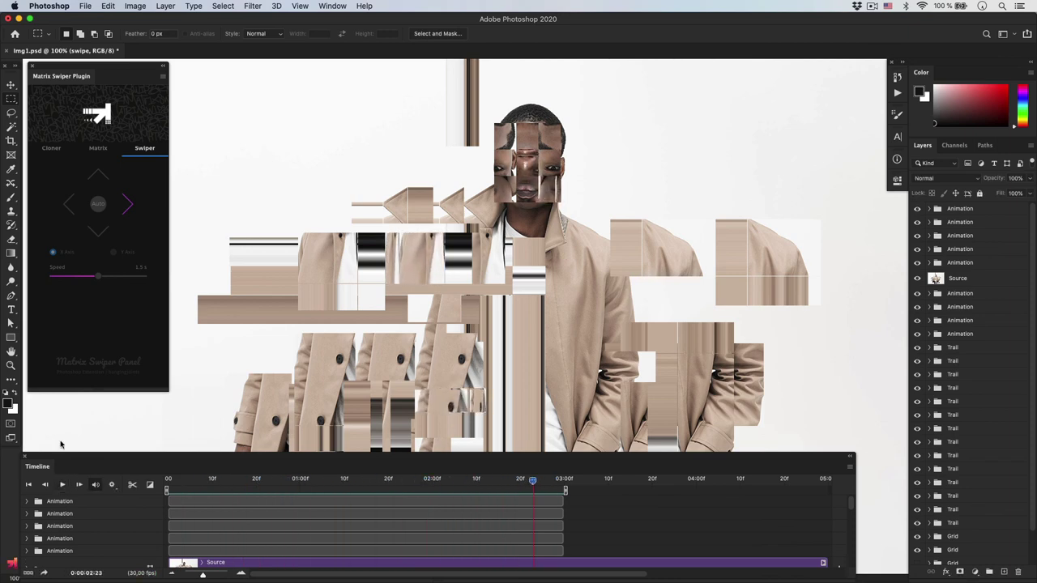
drag(646, 227, 711, 275)
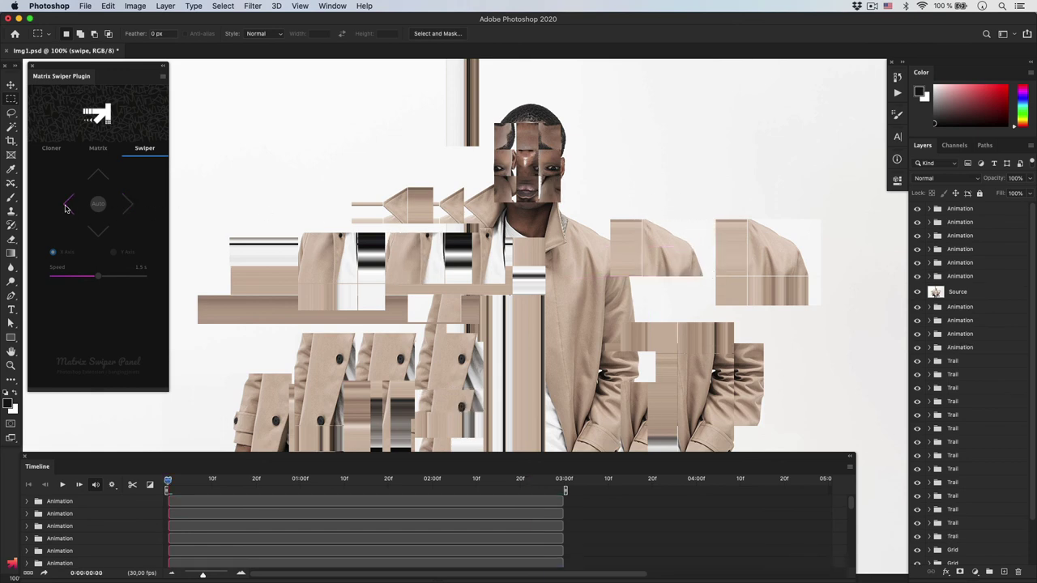
Step: Add downward swipes to two chest tile areas, preview them, and zoom to the whole image
drag(383, 233, 297, 311)
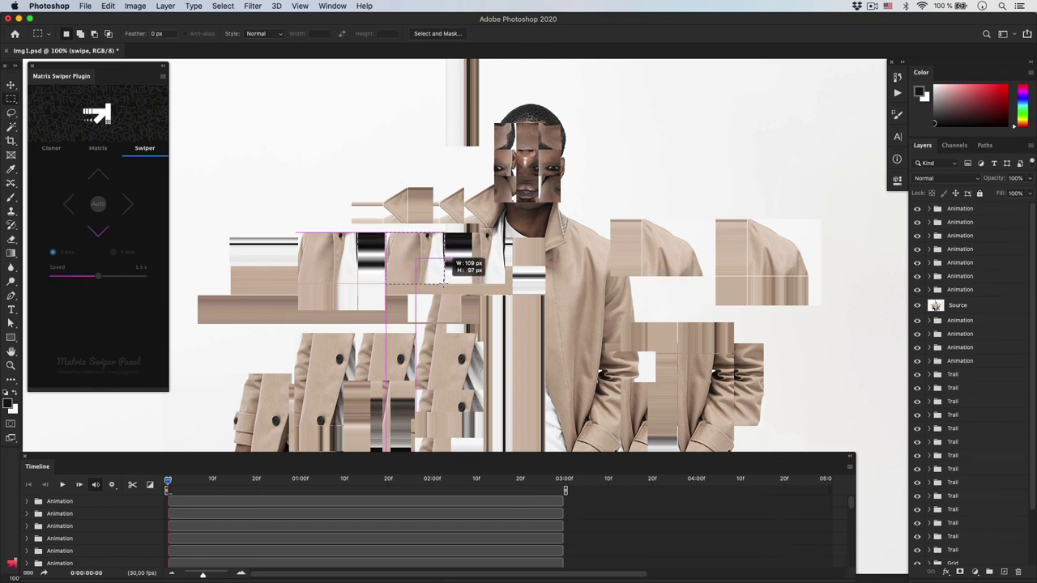
drag(435, 286, 443, 284)
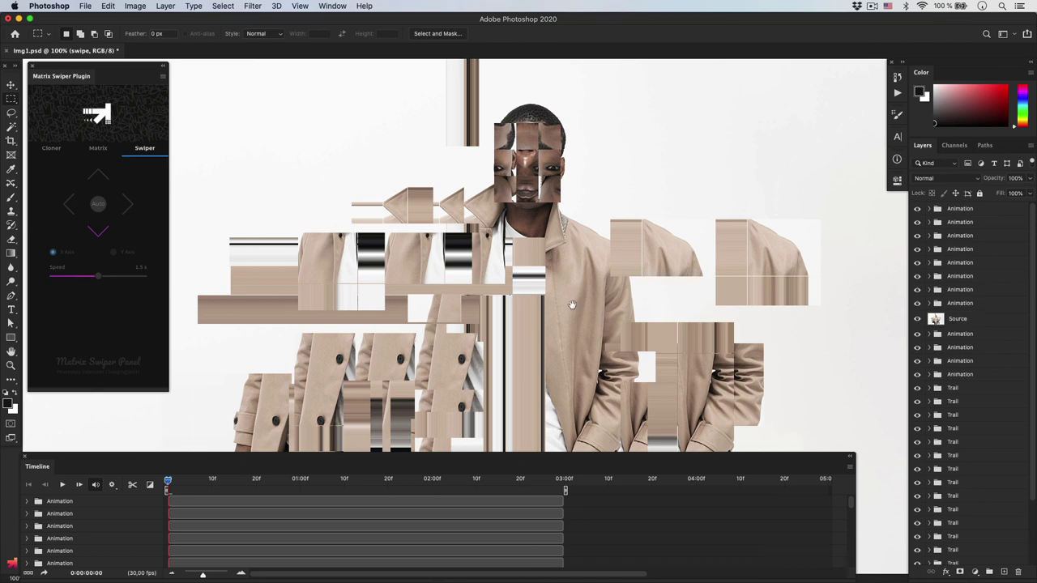
key(space)
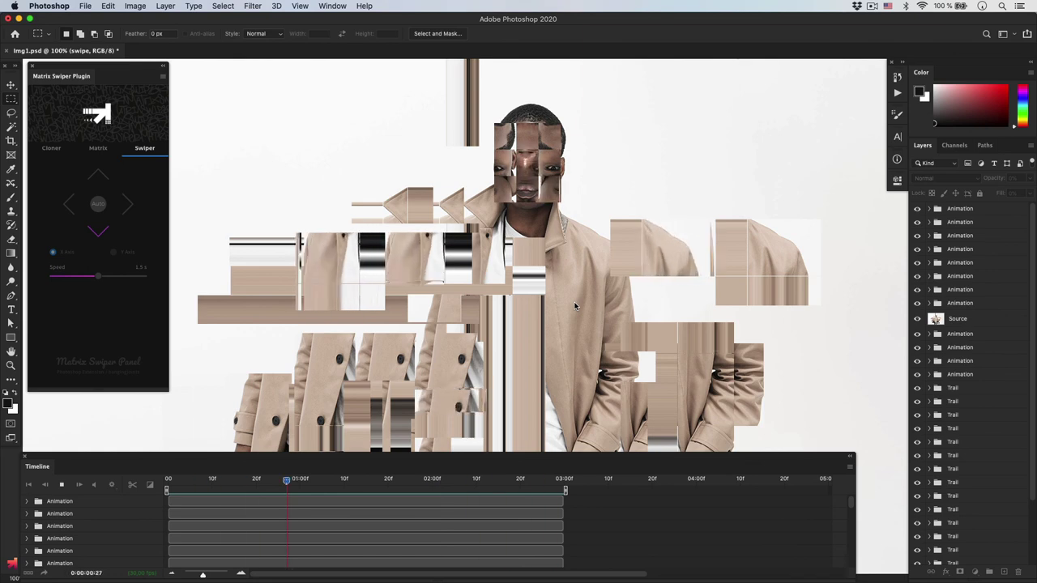
key(space)
key(ctrl+0)
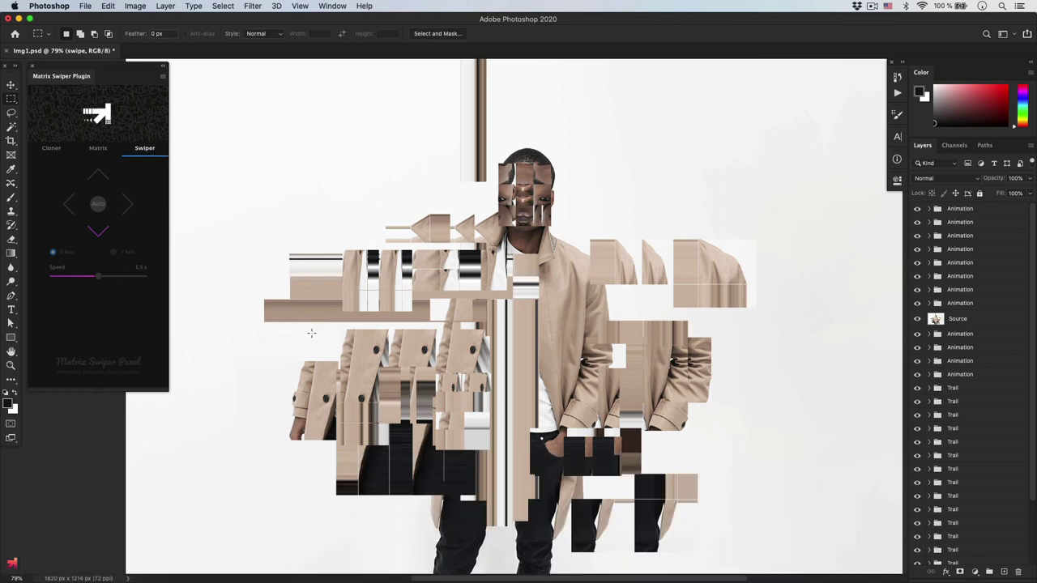
Step: Play back the finished swipe animation with the full portrait in view
key(space)
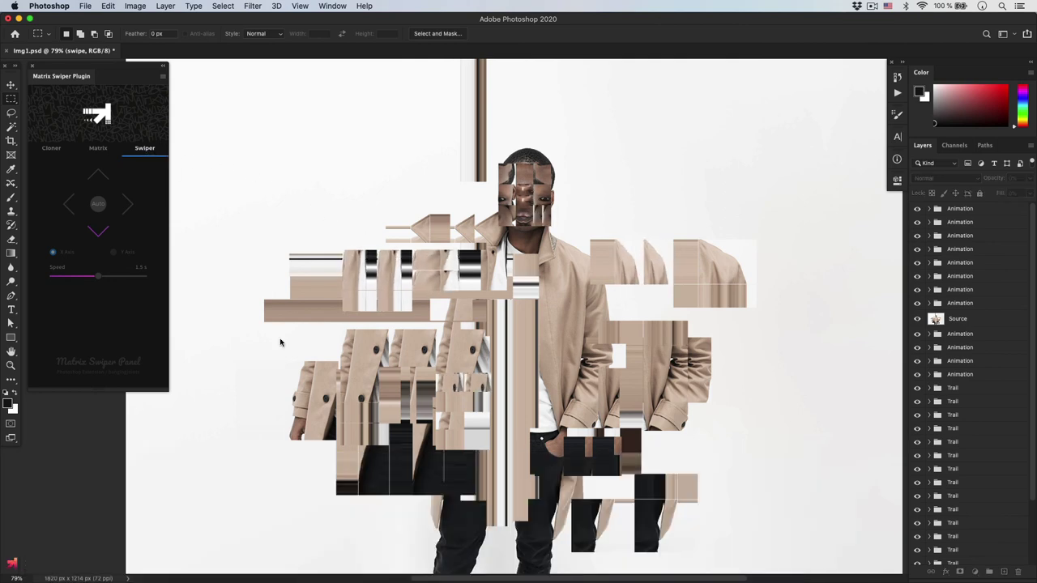